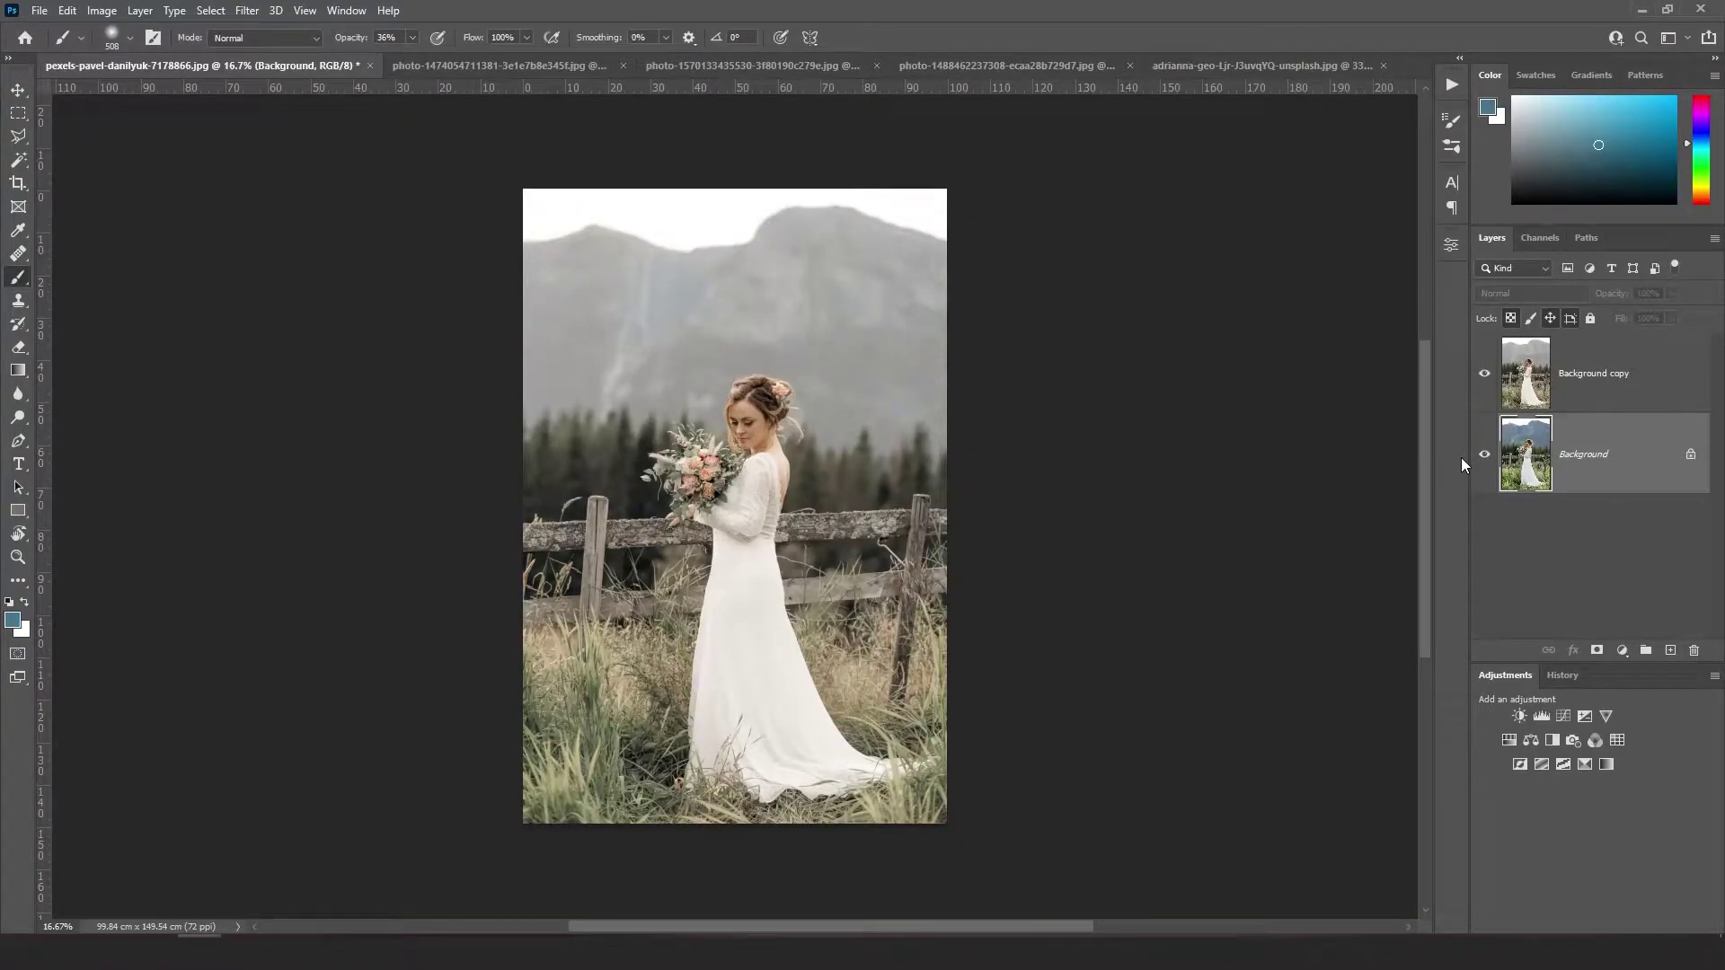
- Toggle the Background copy's visibility twice to compare the muted grade against the original photo
{"action": "left_click", "coordinate": [1484, 374]}
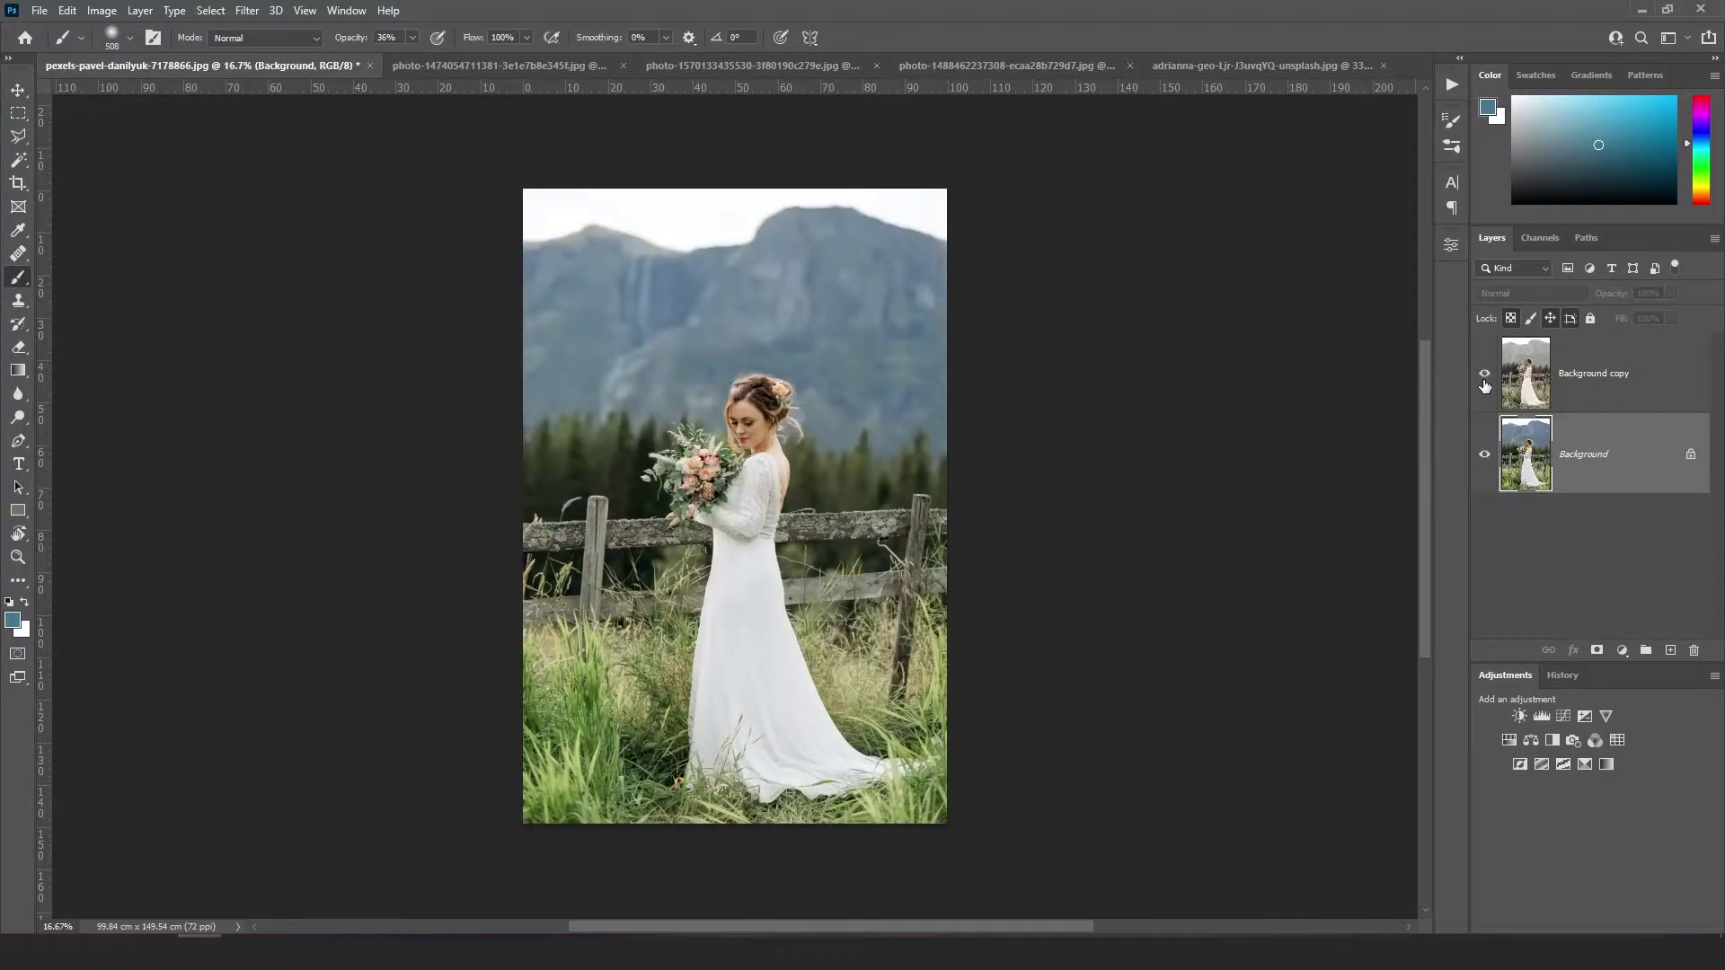
{"action": "left_click", "coordinate": [1484, 382]}
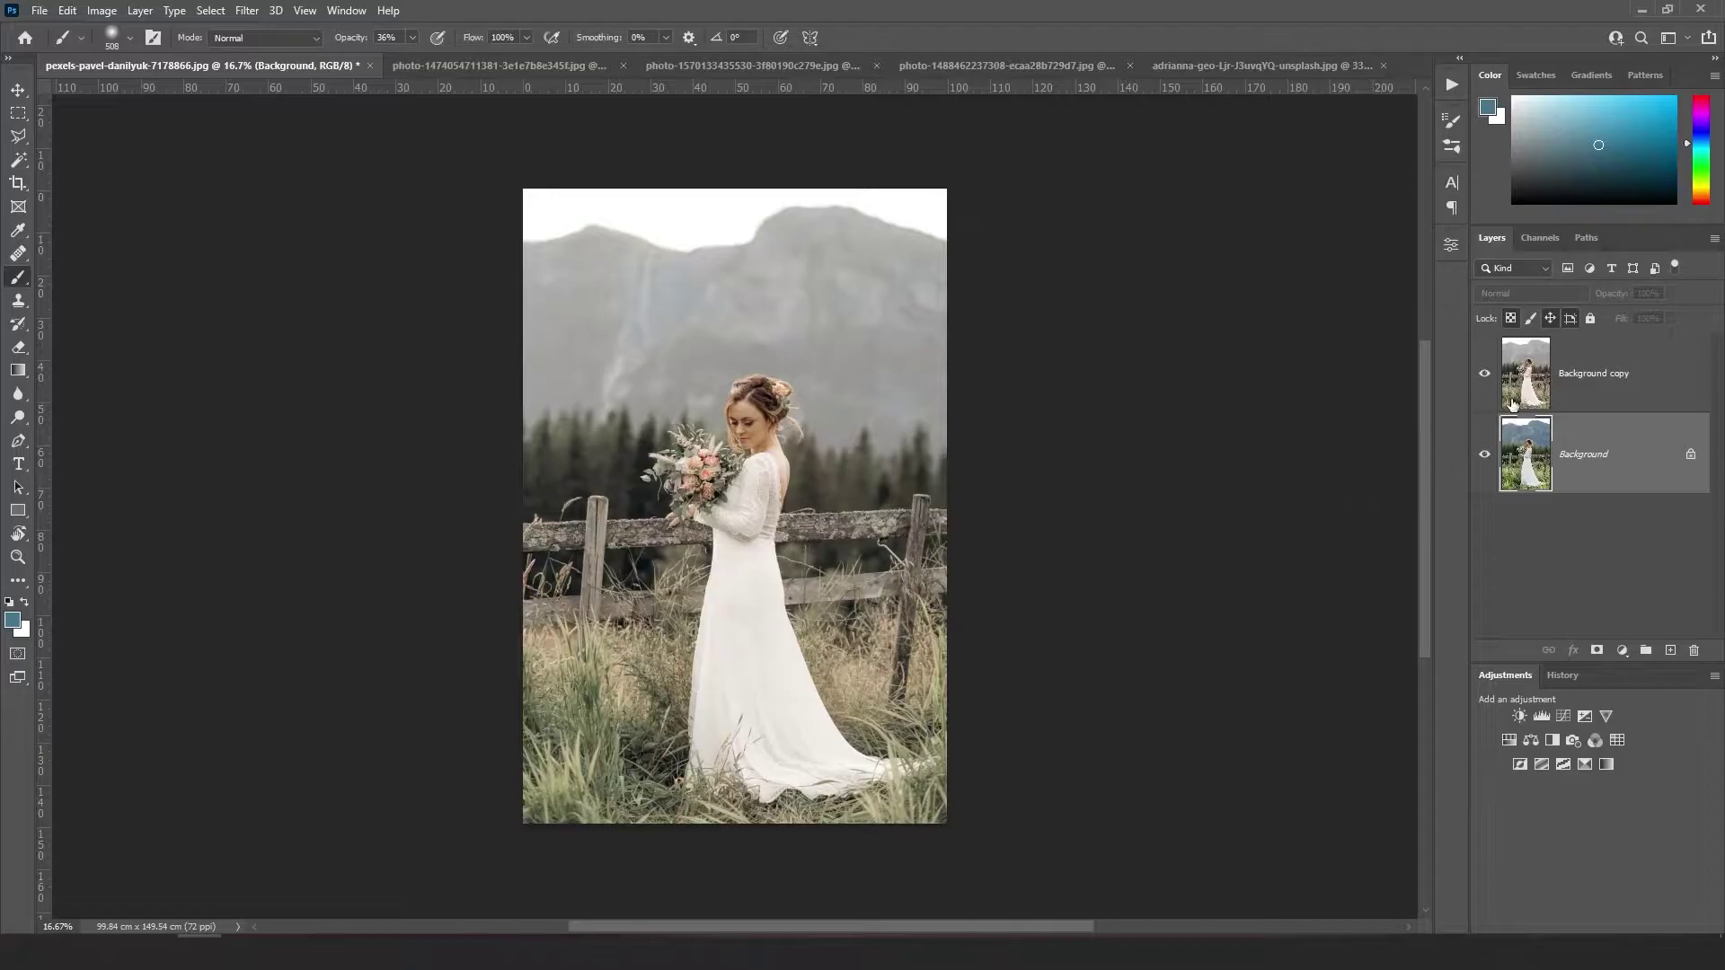
{"action": "left_click", "coordinate": [1487, 384]}
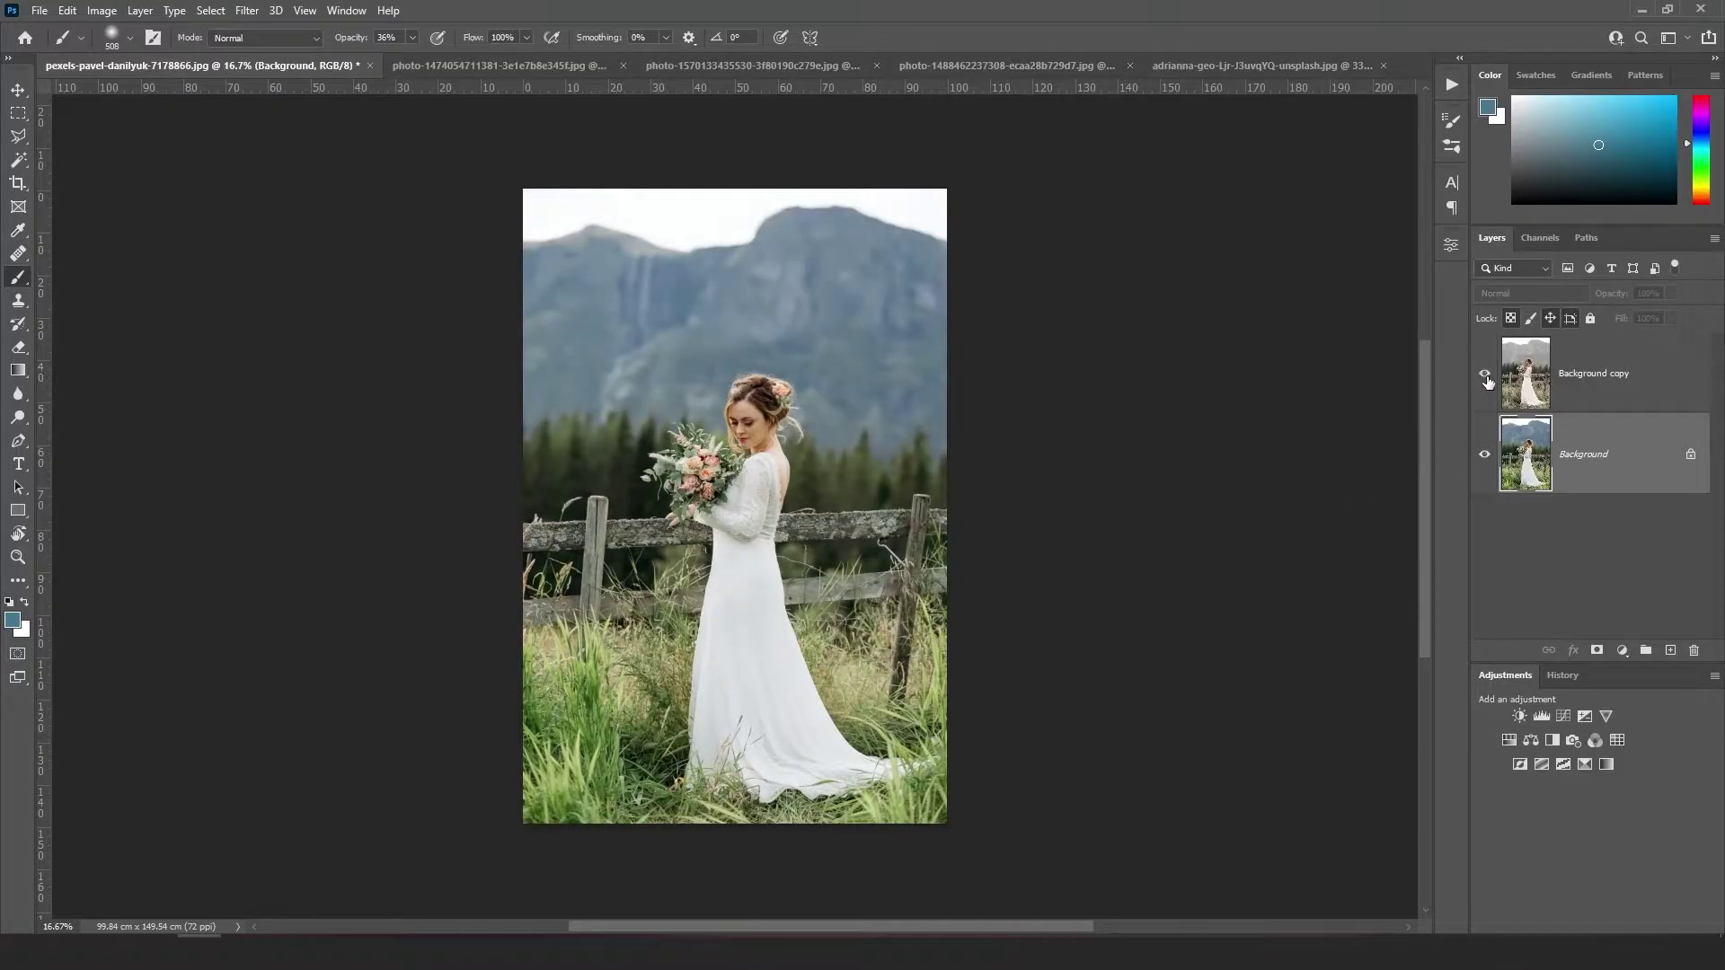
{"action": "left_click", "coordinate": [1484, 372]}
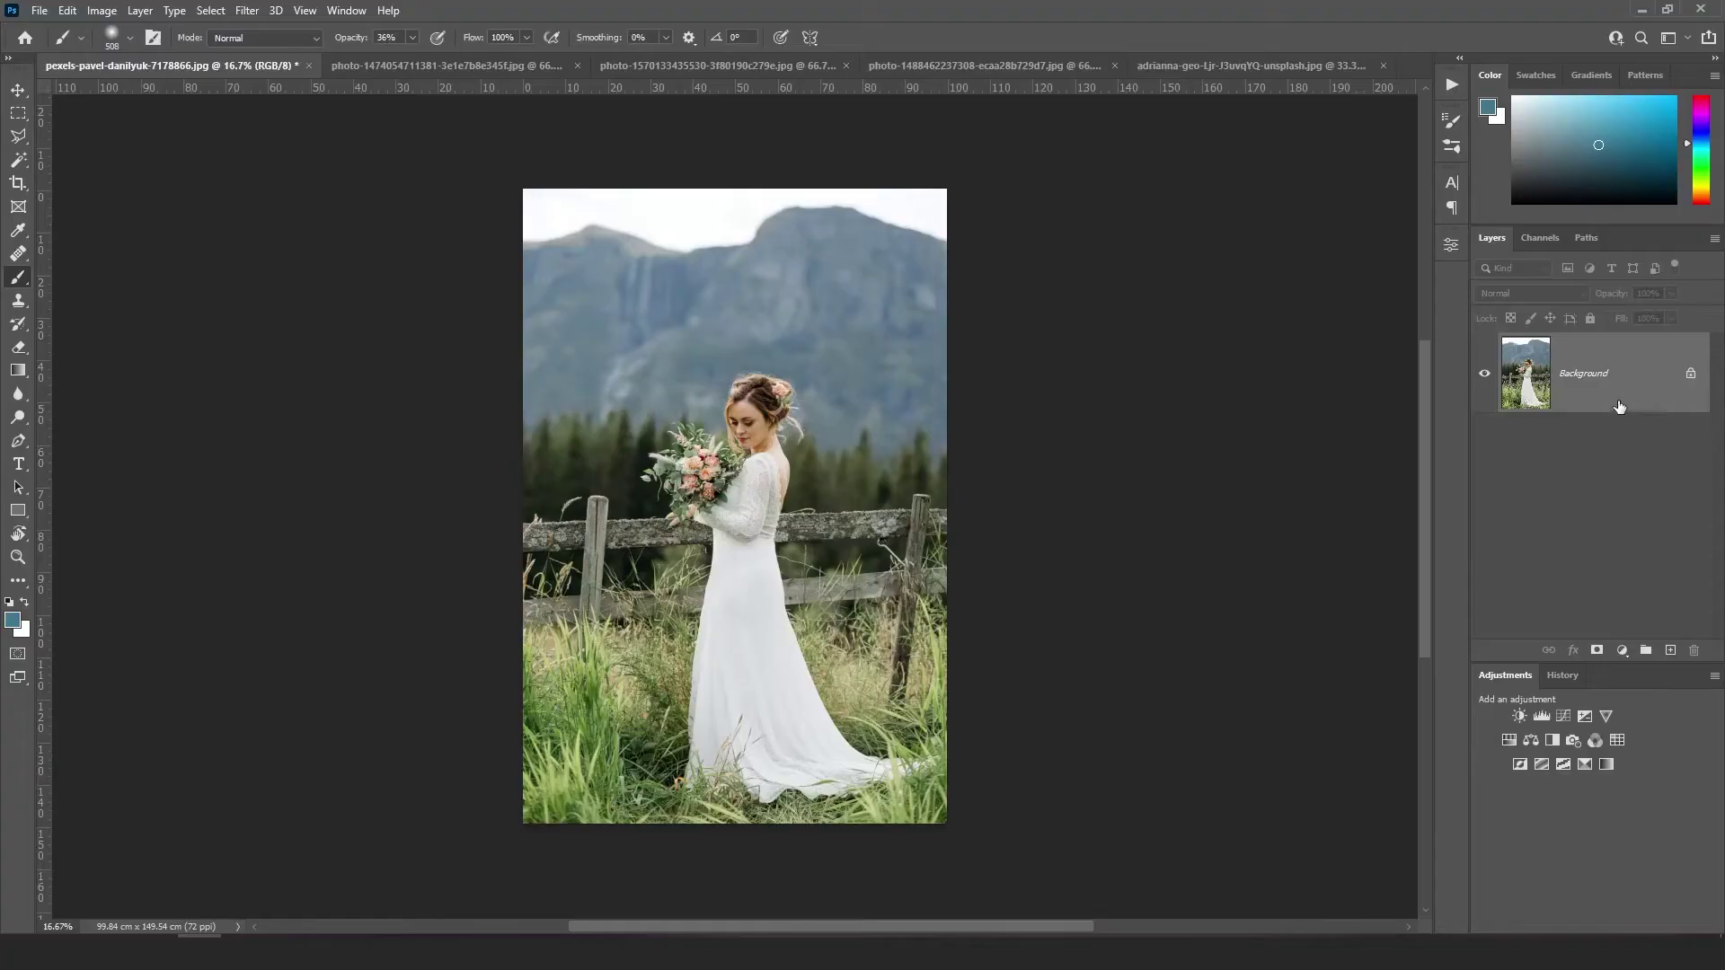
- Duplicate the Background layer, convert the copy to a smart object, and apply Camera Raw Filter
{"action": "left_click_drag", "start_coordinate": [1671, 629], "coordinate": [1670, 650]}
{"action": "right_click", "coordinate": [1651, 385]}
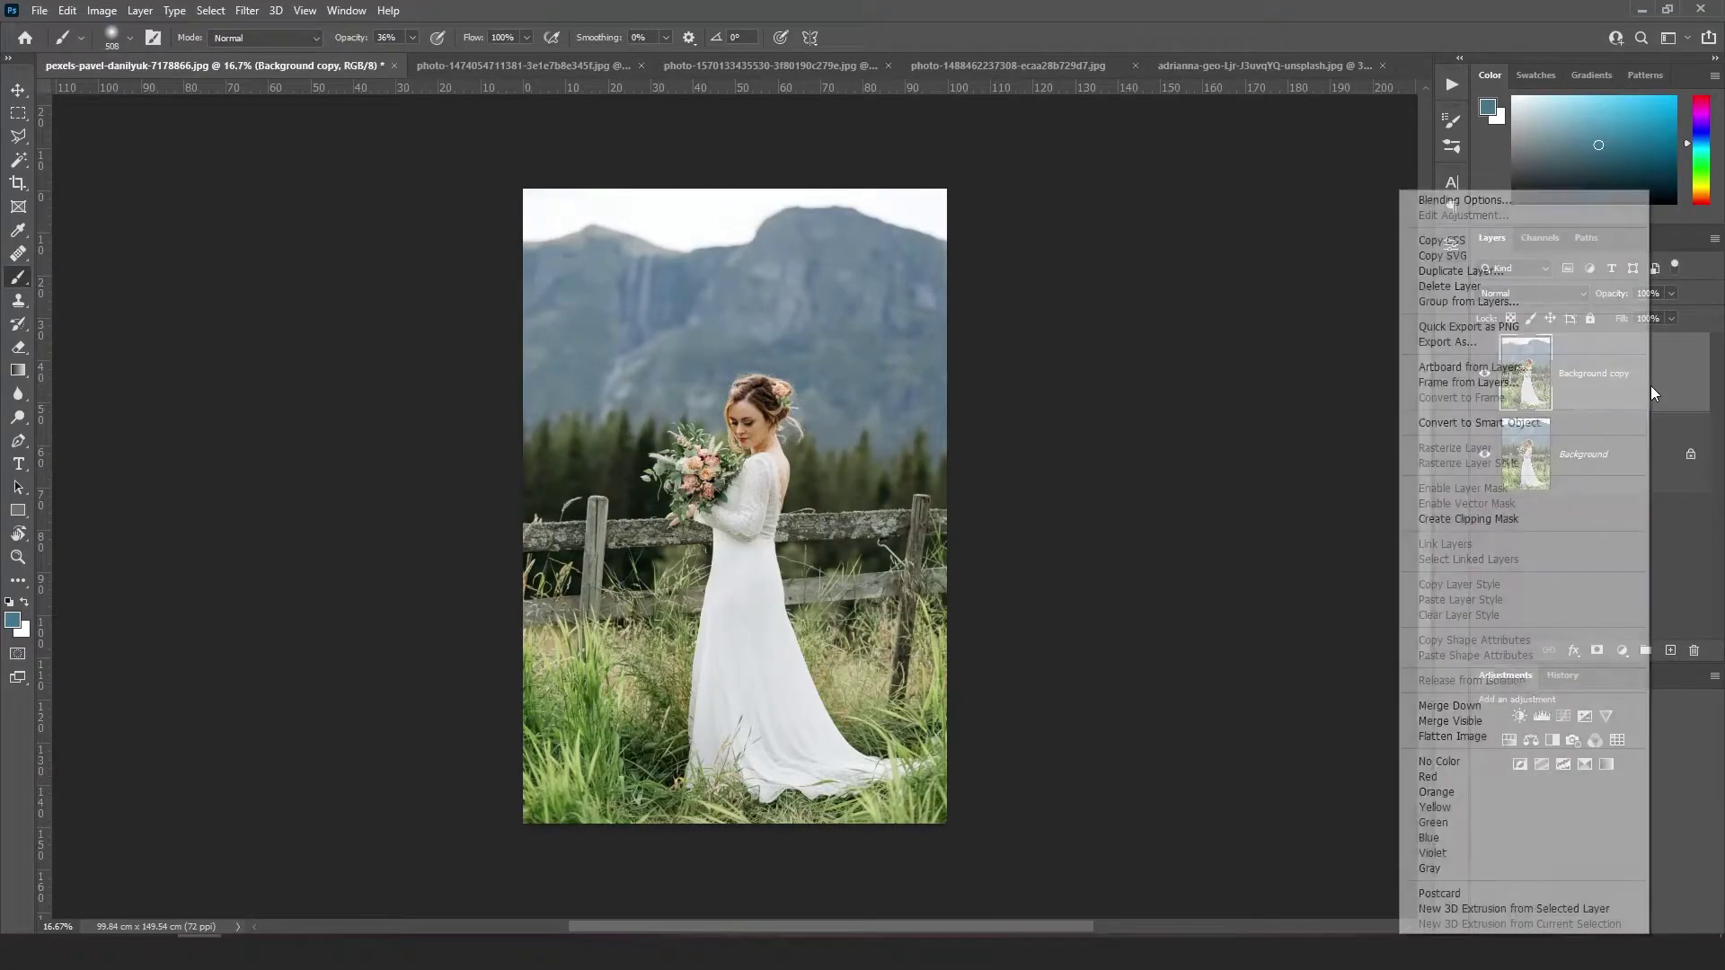
{"action": "left_click", "coordinate": [1594, 422]}
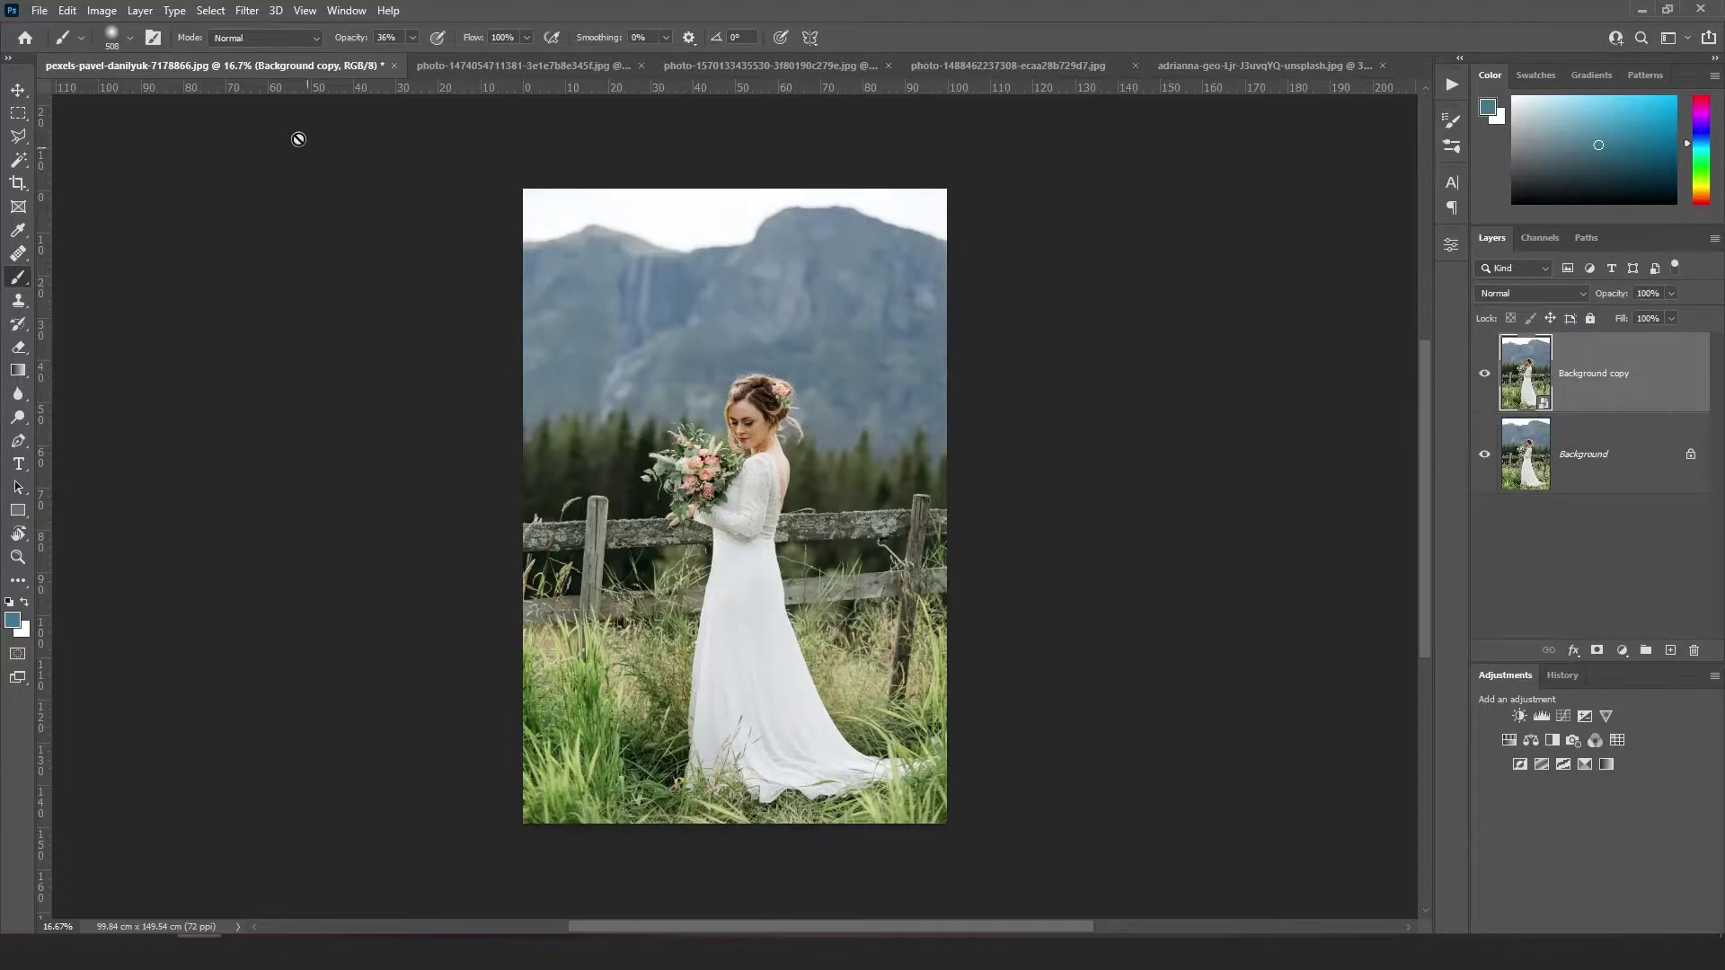
{"action": "left_click", "coordinate": [244, 11]}
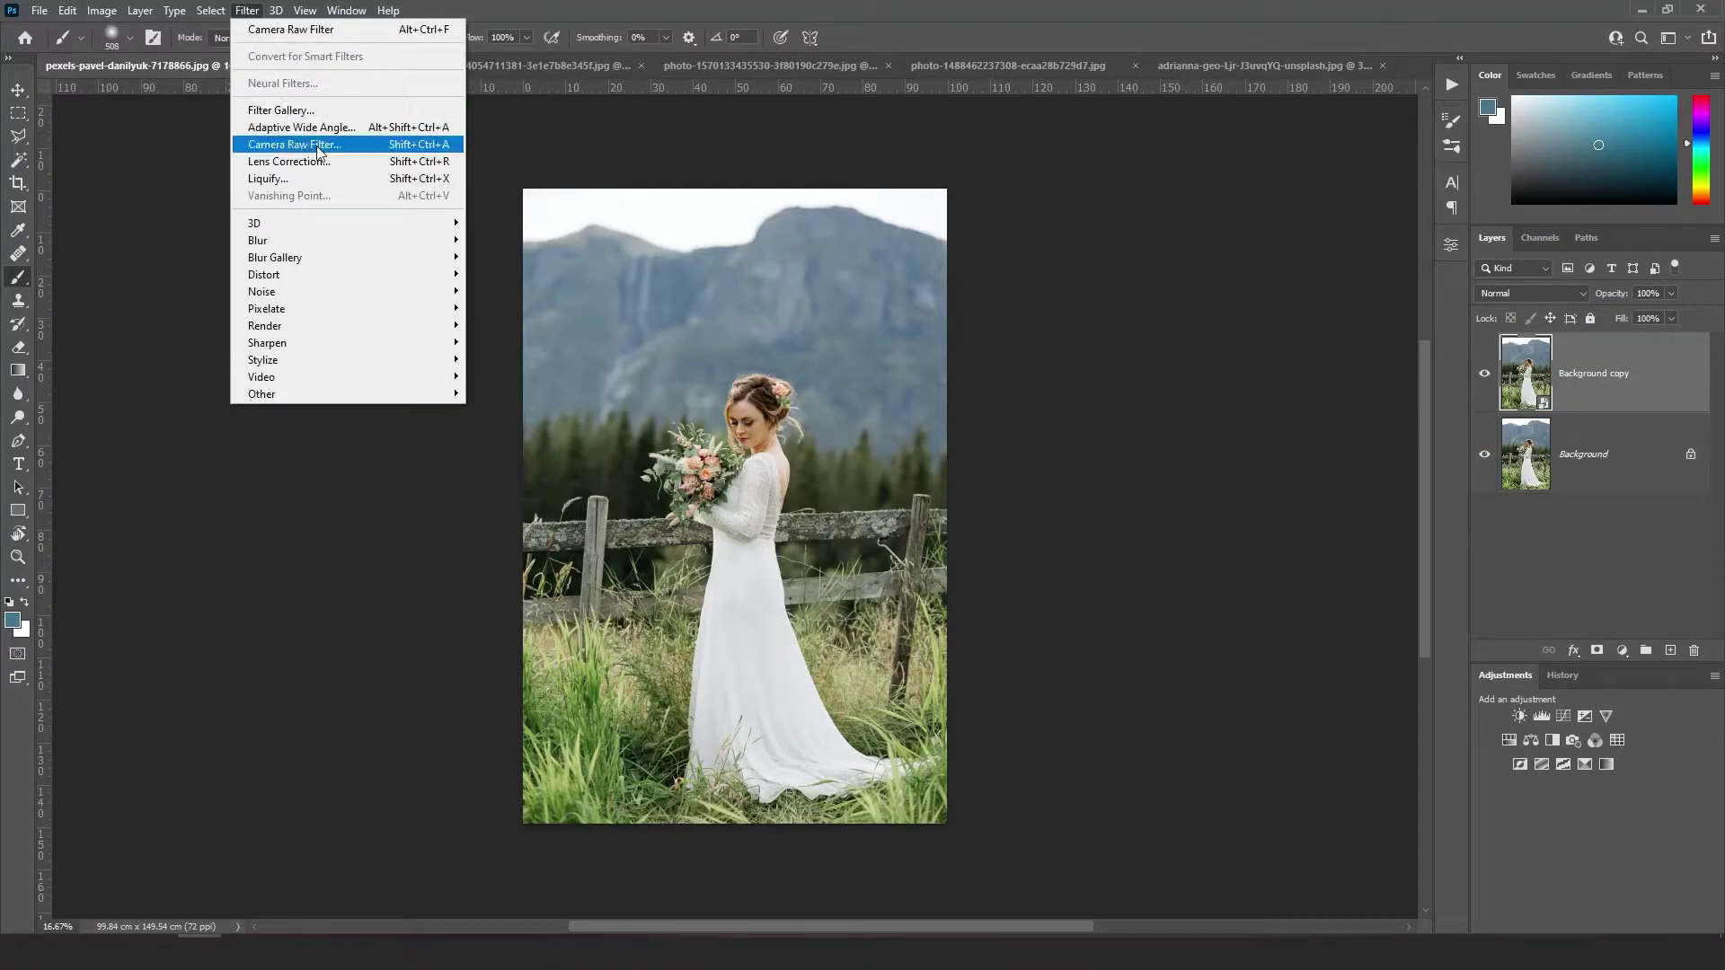
{"action": "left_click", "coordinate": [364, 149]}
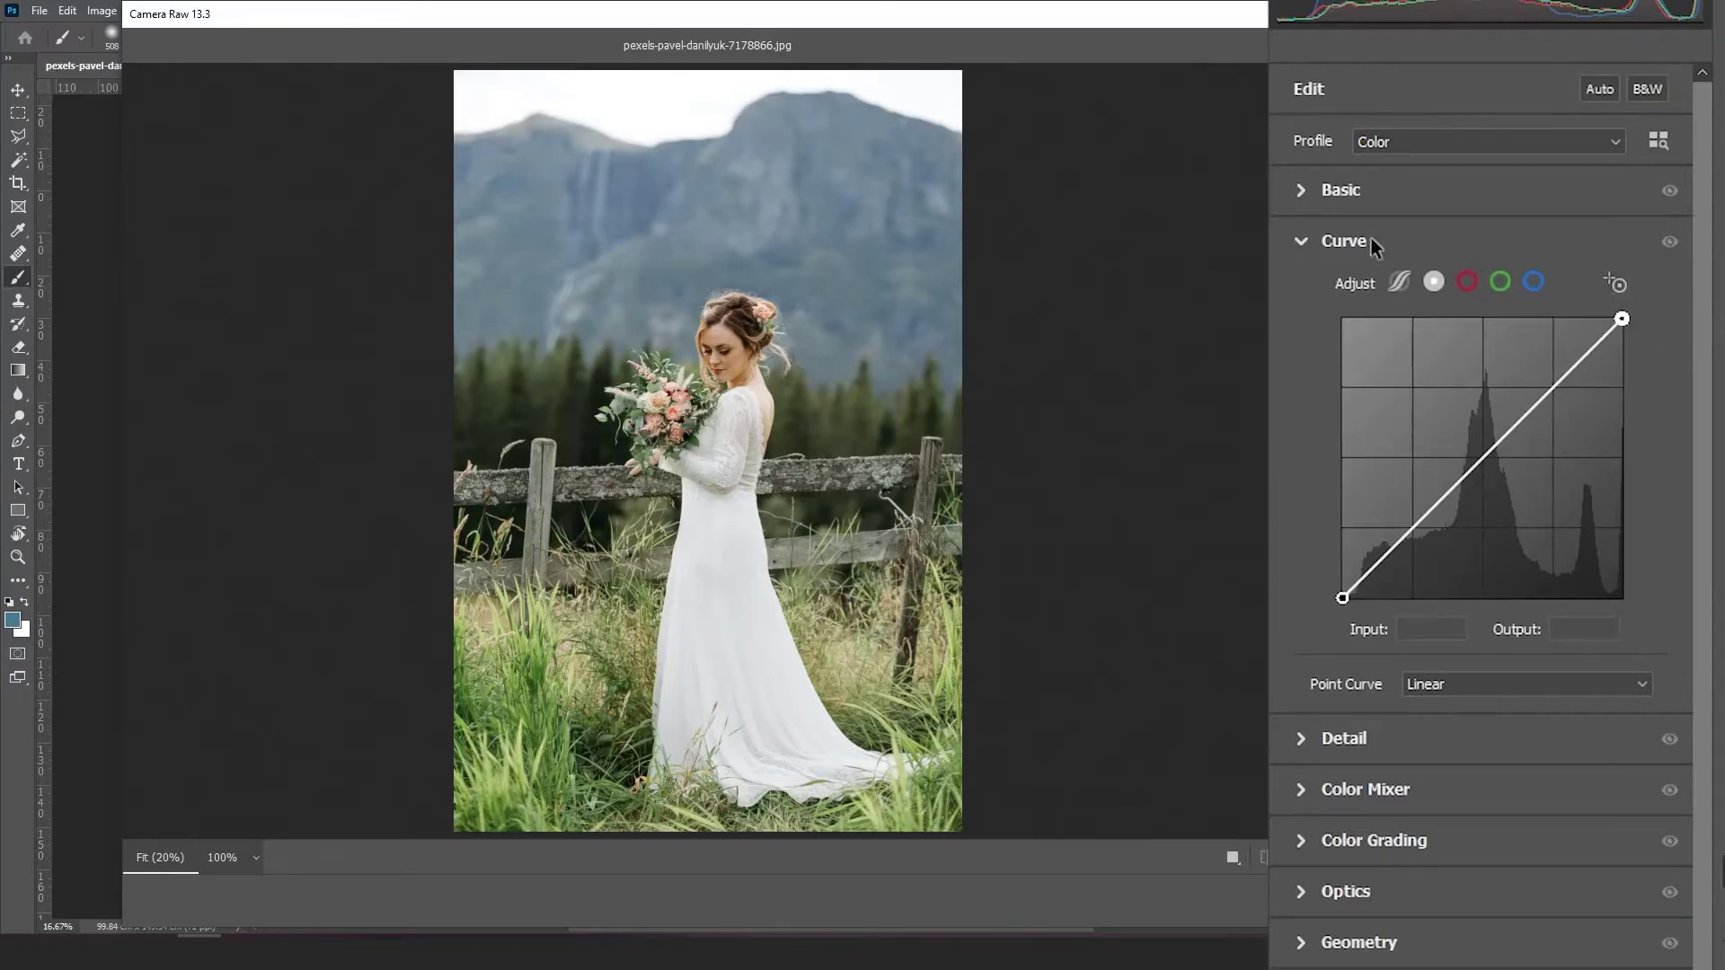
- In the Basic panel, set Temperature +14 and Tint -2
{"action": "left_click", "coordinate": [1371, 239]}
{"action": "left_click", "coordinate": [1304, 190]}
{"action": "left_click", "coordinate": [1647, 271]}
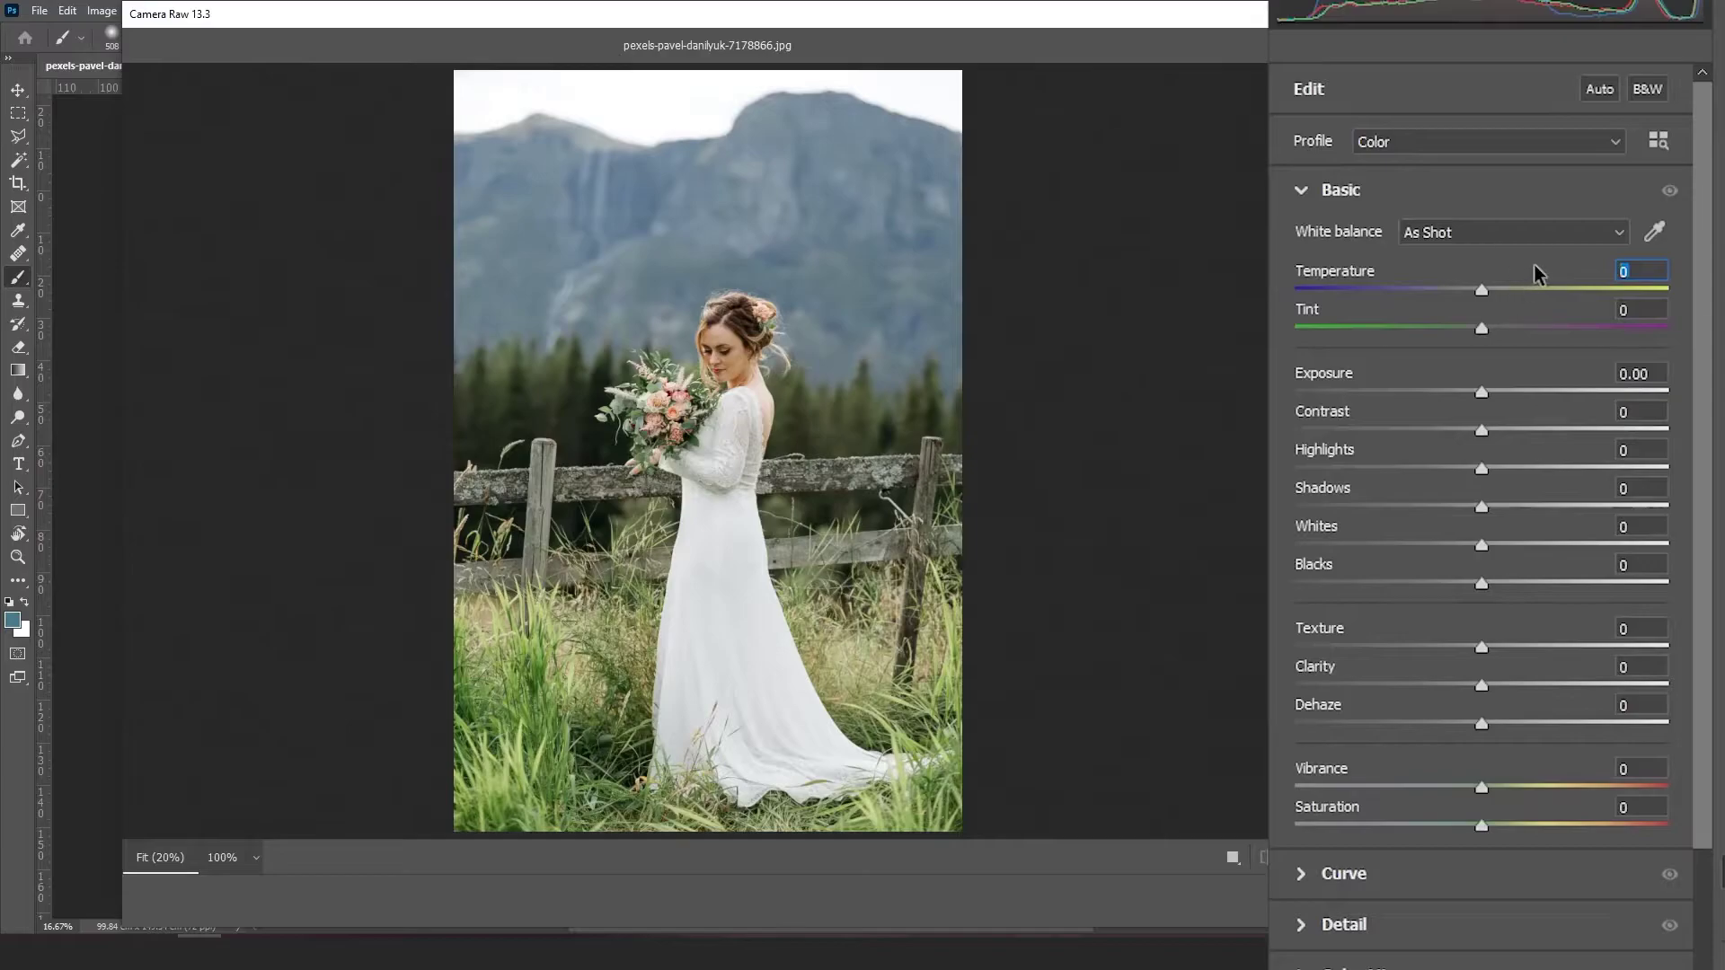
{"action": "type", "text": "14"}
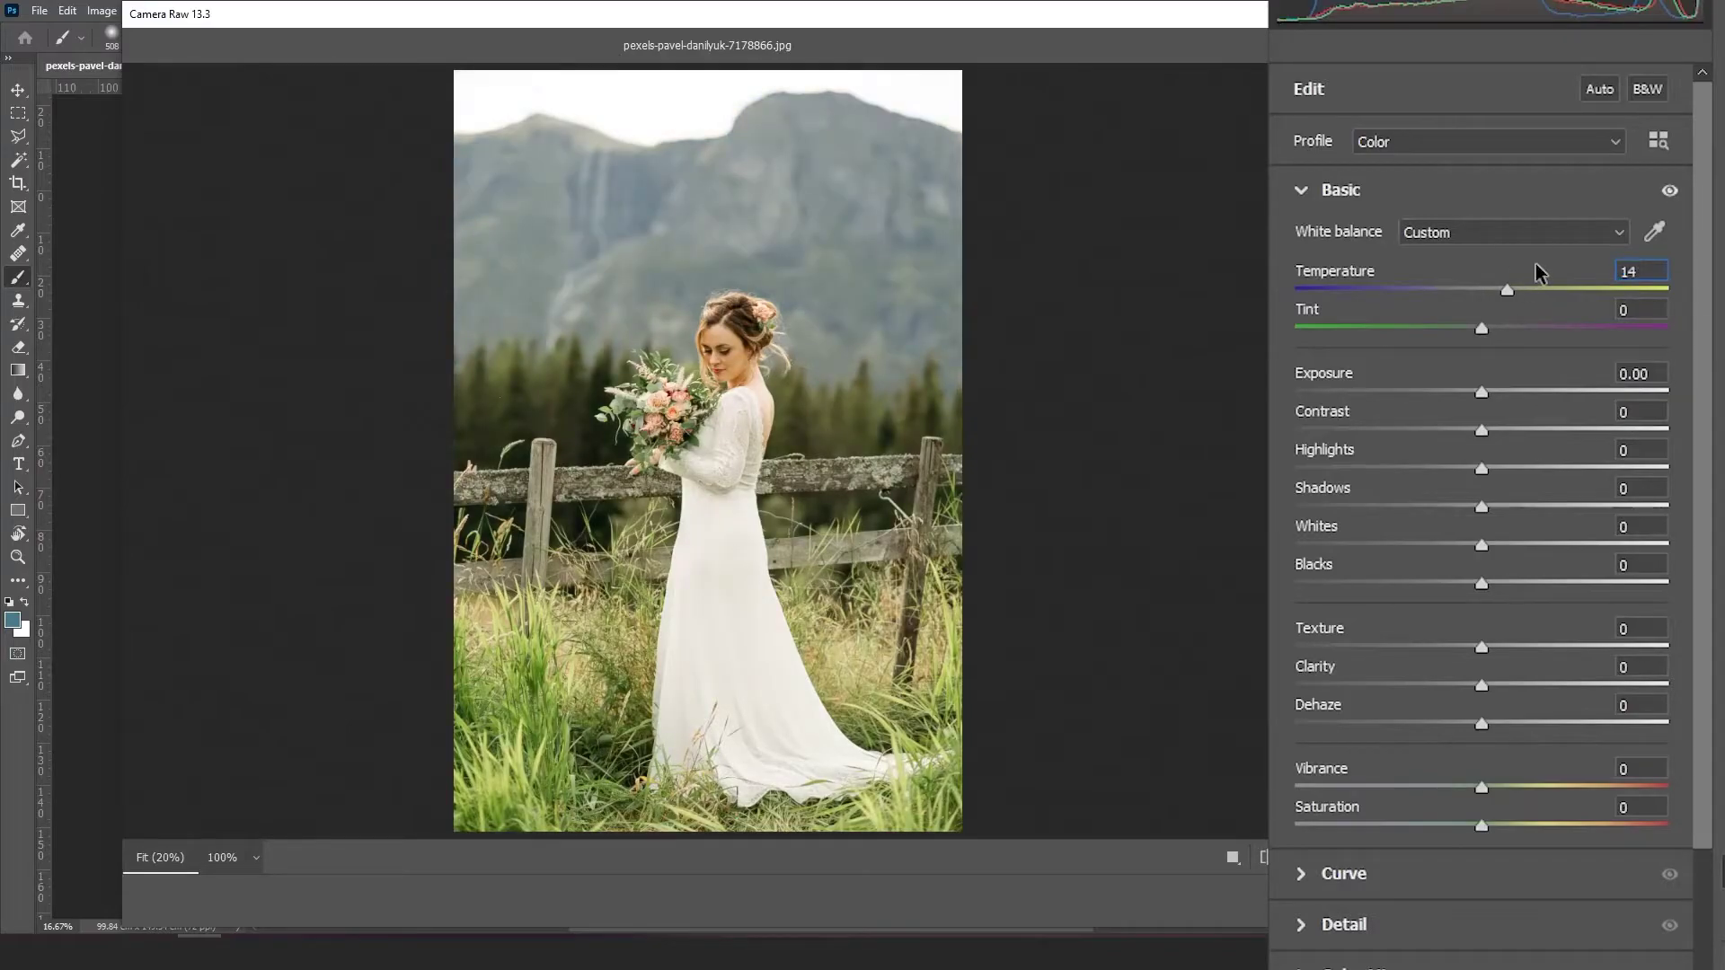
{"action": "key", "text": "Tab"}
{"action": "type", "text": "-2"}
{"action": "key", "text": "Tab"}
{"action": "key", "text": "Tab"}
- Set Contrast +26, Shadows +44, Whites +28 and Blacks +26
{"action": "type", "text": "26"}
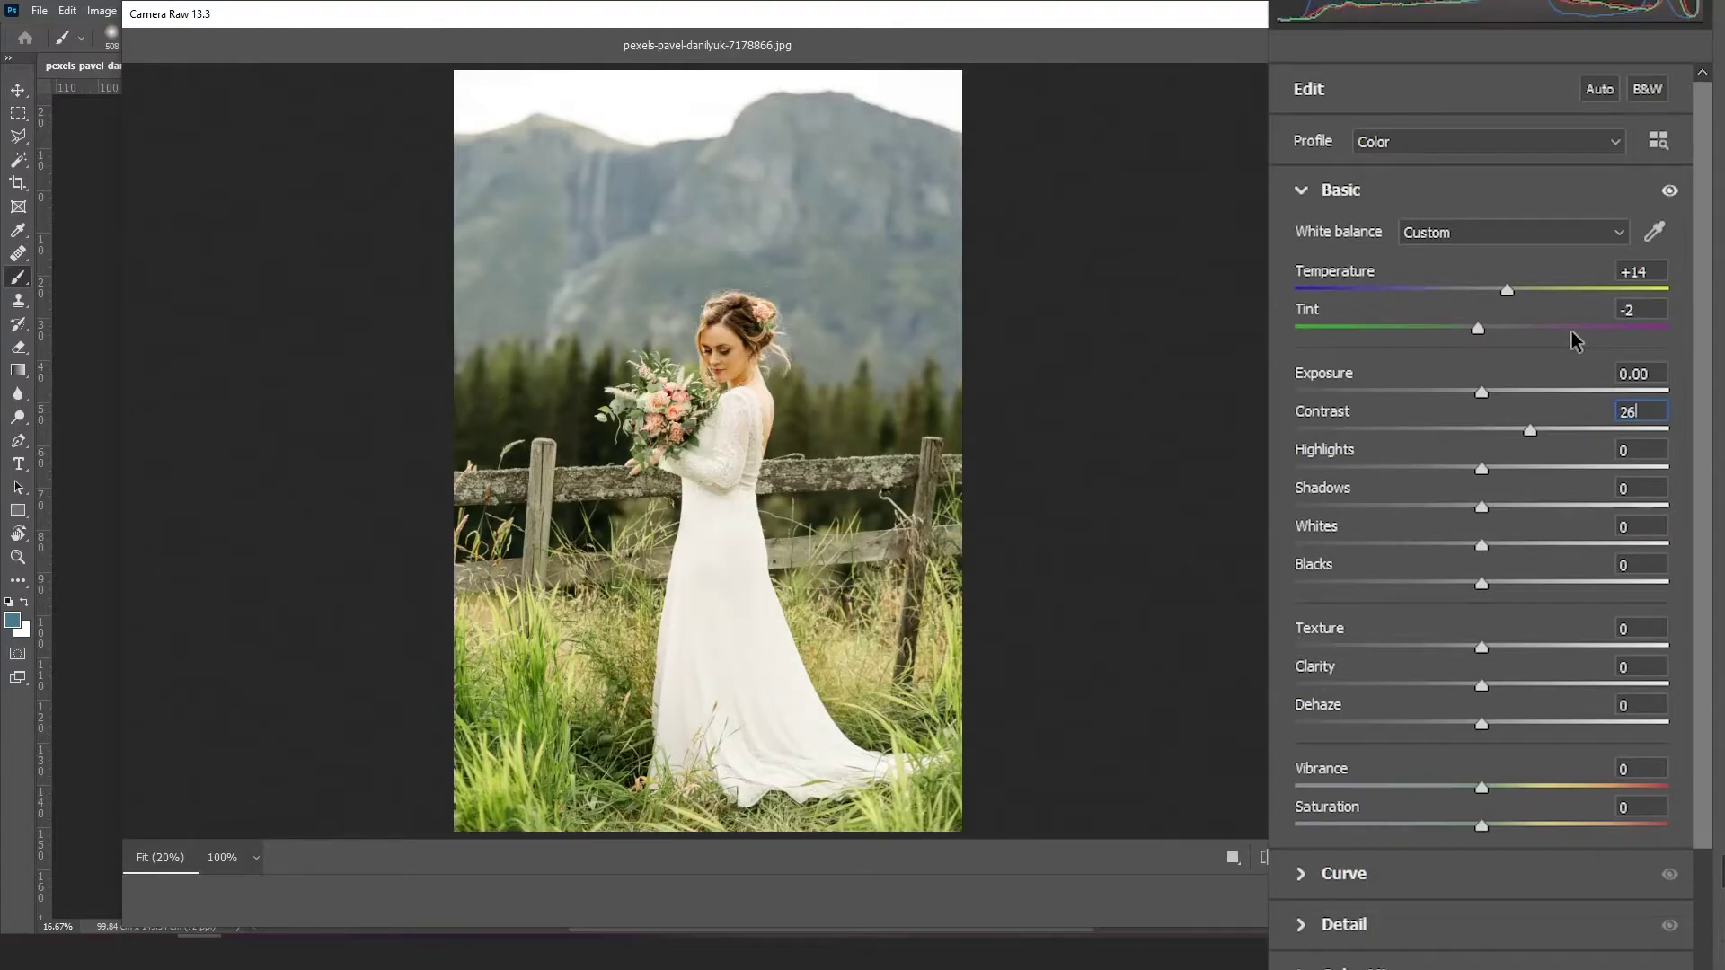
{"action": "key", "text": "Tab"}
{"action": "key", "text": "Tab"}
{"action": "type", "text": "44"}
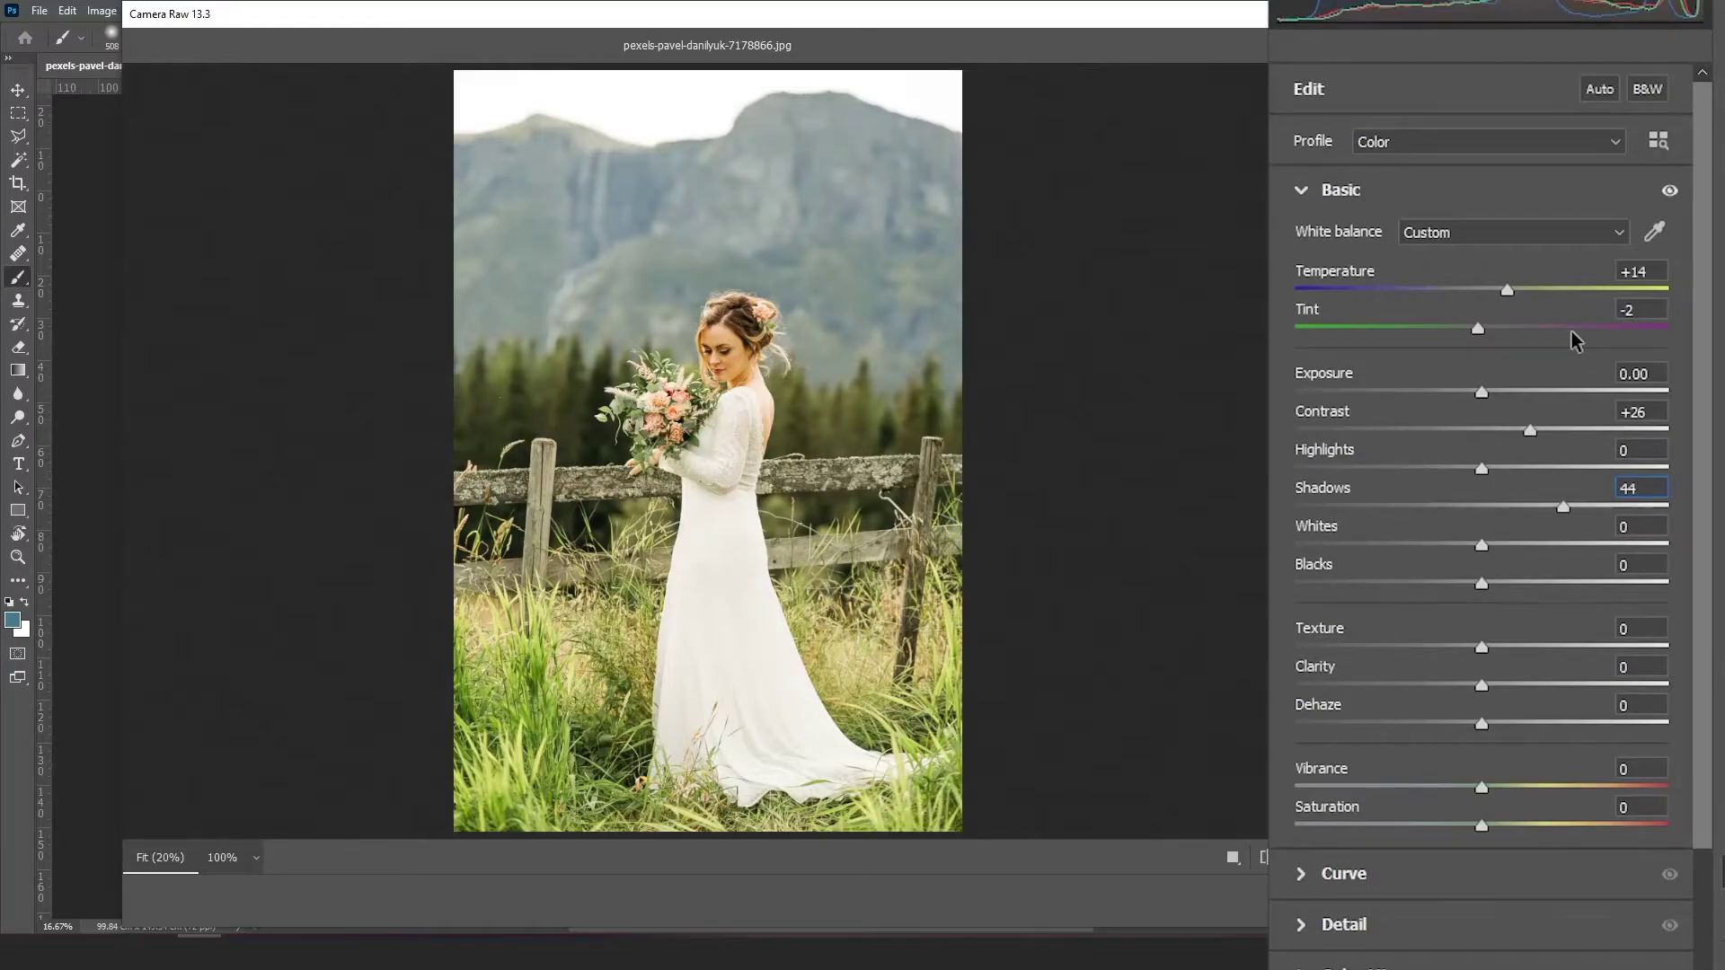
{"action": "key", "text": "Tab"}
{"action": "type", "text": "2"}
{"action": "type", "text": "8"}
{"action": "key", "text": "Tab"}
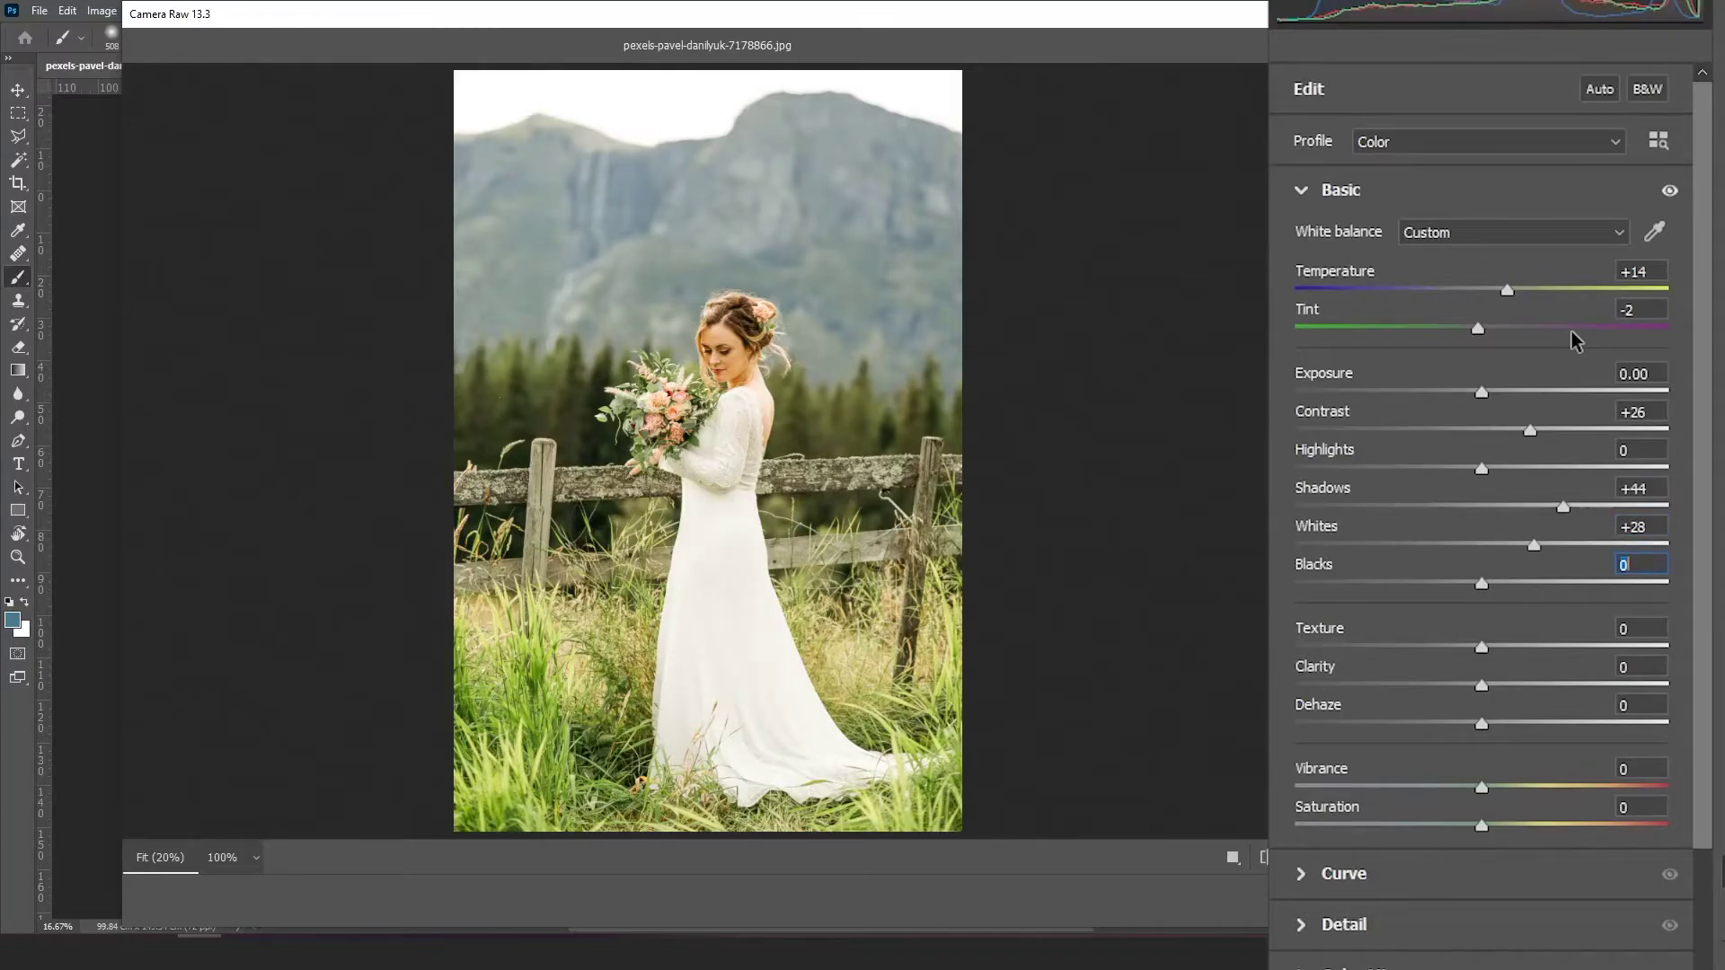
{"action": "type", "text": "26"}
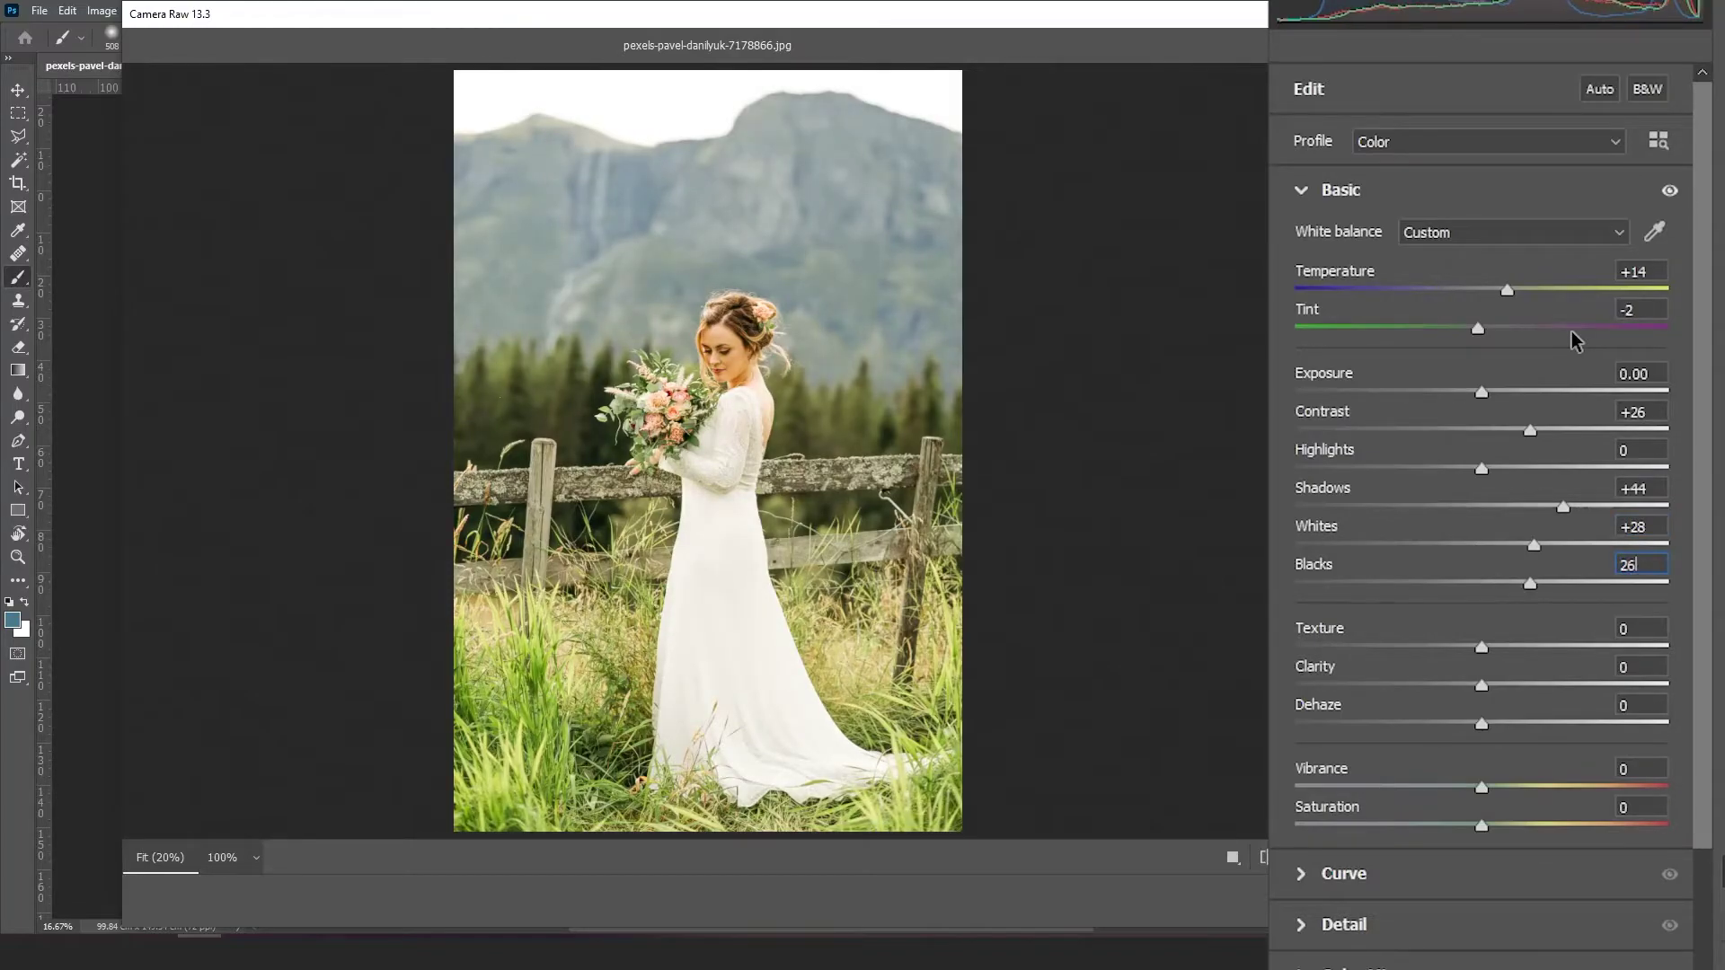
{"action": "key", "text": "Tab"}
- Set Clarity -14, Dehaze +6 and Vibrance +20, then collapse the Basic panel
{"action": "type", "text": "-1"}
{"action": "type", "text": "4"}
{"action": "key", "text": "Tab"}
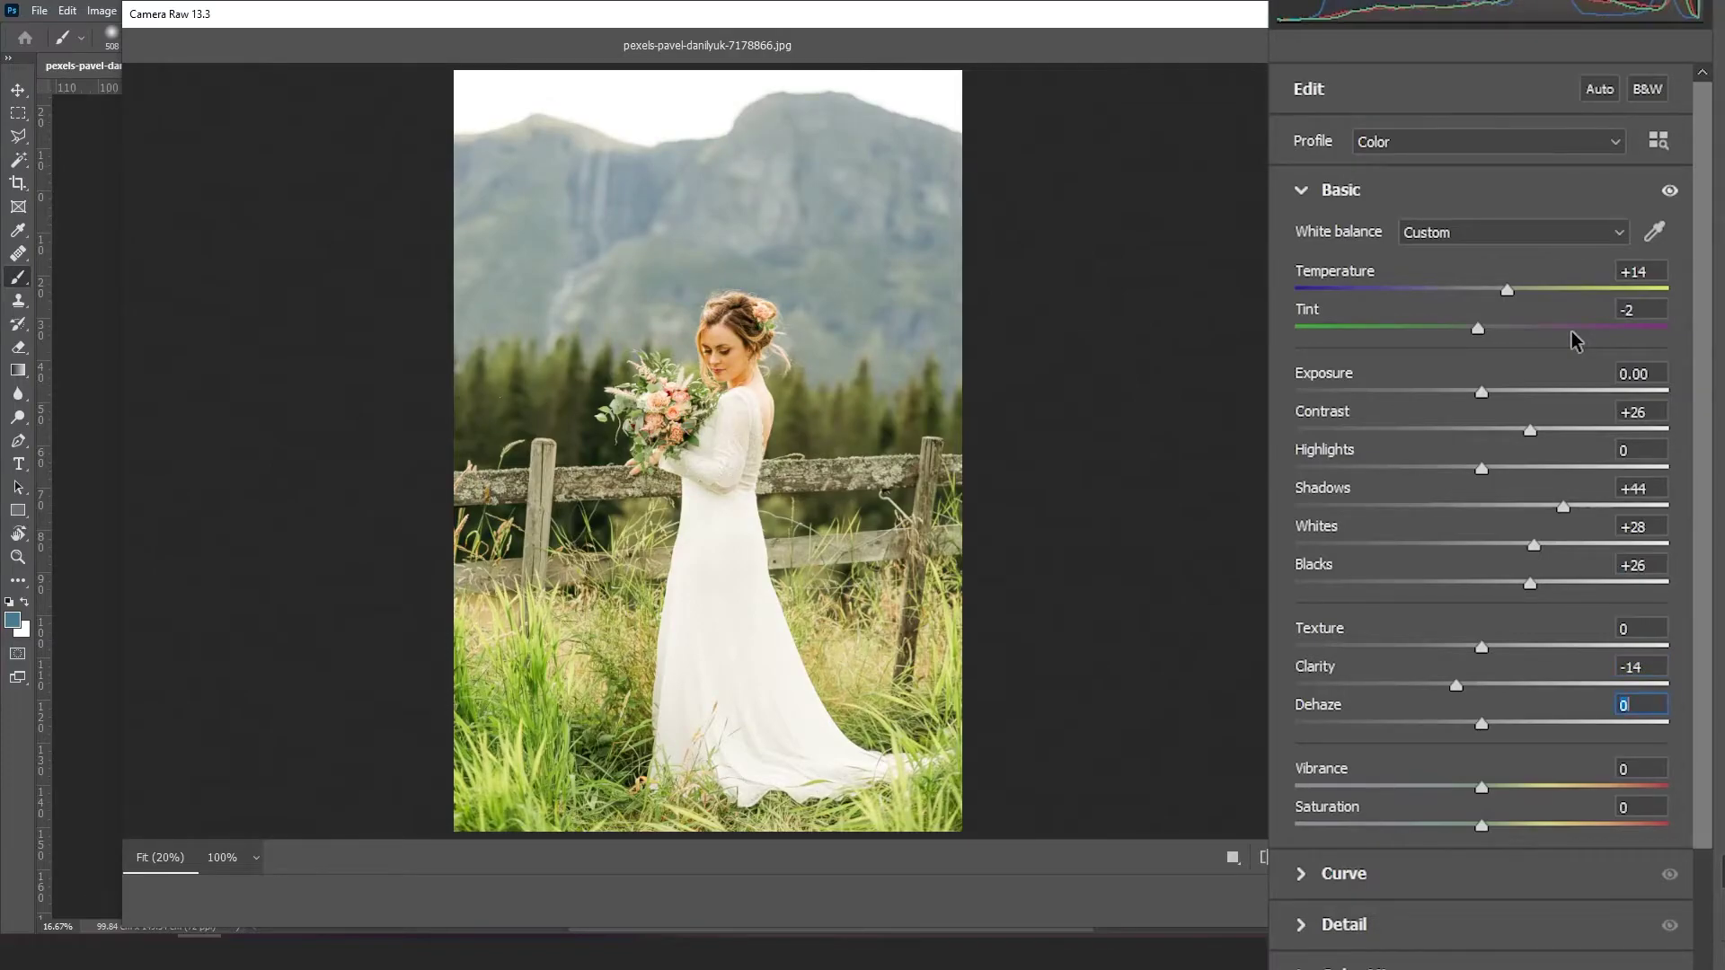
{"action": "type", "text": "6"}
{"action": "key", "text": "Tab"}
{"action": "type", "text": "20"}
{"action": "key", "text": "Return"}
{"action": "left_click", "coordinate": [1338, 190]}
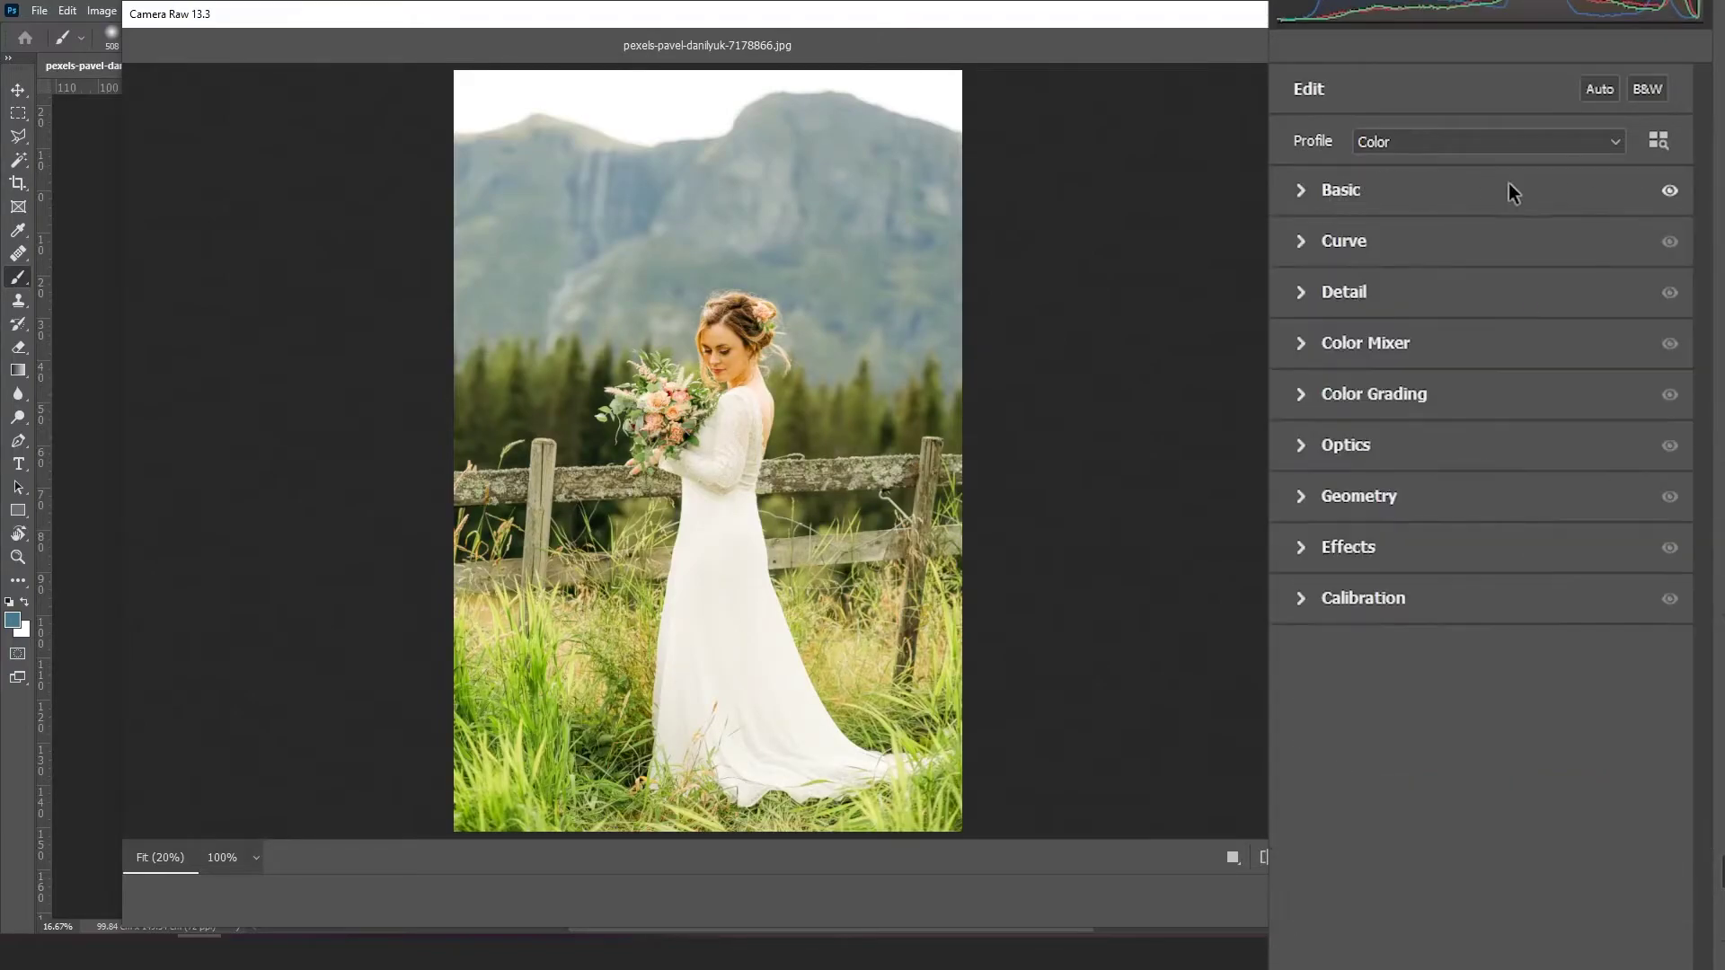
- Compare the Basic edits, then in the Color Mixer set hue Reds -40 and Oranges +13
{"action": "left_click", "coordinate": [1667, 190]}
{"action": "left_click", "coordinate": [1301, 350]}
{"action": "left_click", "coordinate": [1309, 421]}
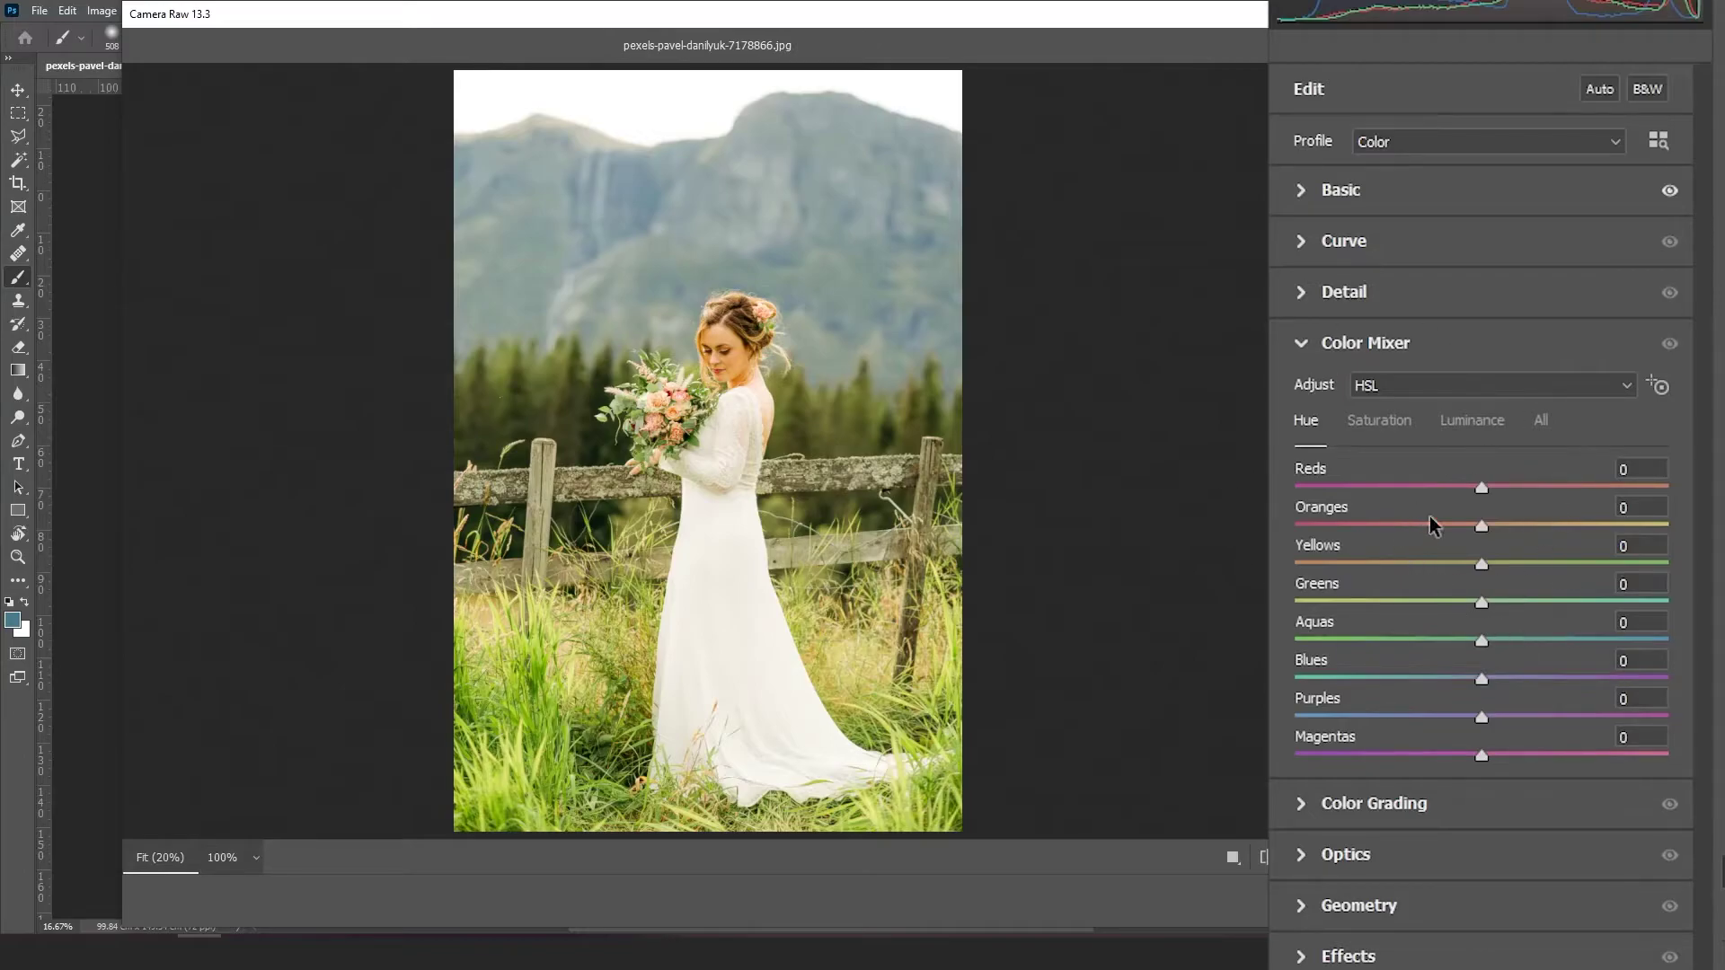
{"action": "left_click", "coordinate": [1629, 469]}
{"action": "type", "text": "-4"}
{"action": "type", "text": "0"}
{"action": "type", "text": "1"}
{"action": "type", "text": "3"}
{"action": "key", "text": "Tab"}
- Shift hue for Yellows -22, Greens -14, Aquas +2 and Blues -12
{"action": "type", "text": "-2"}
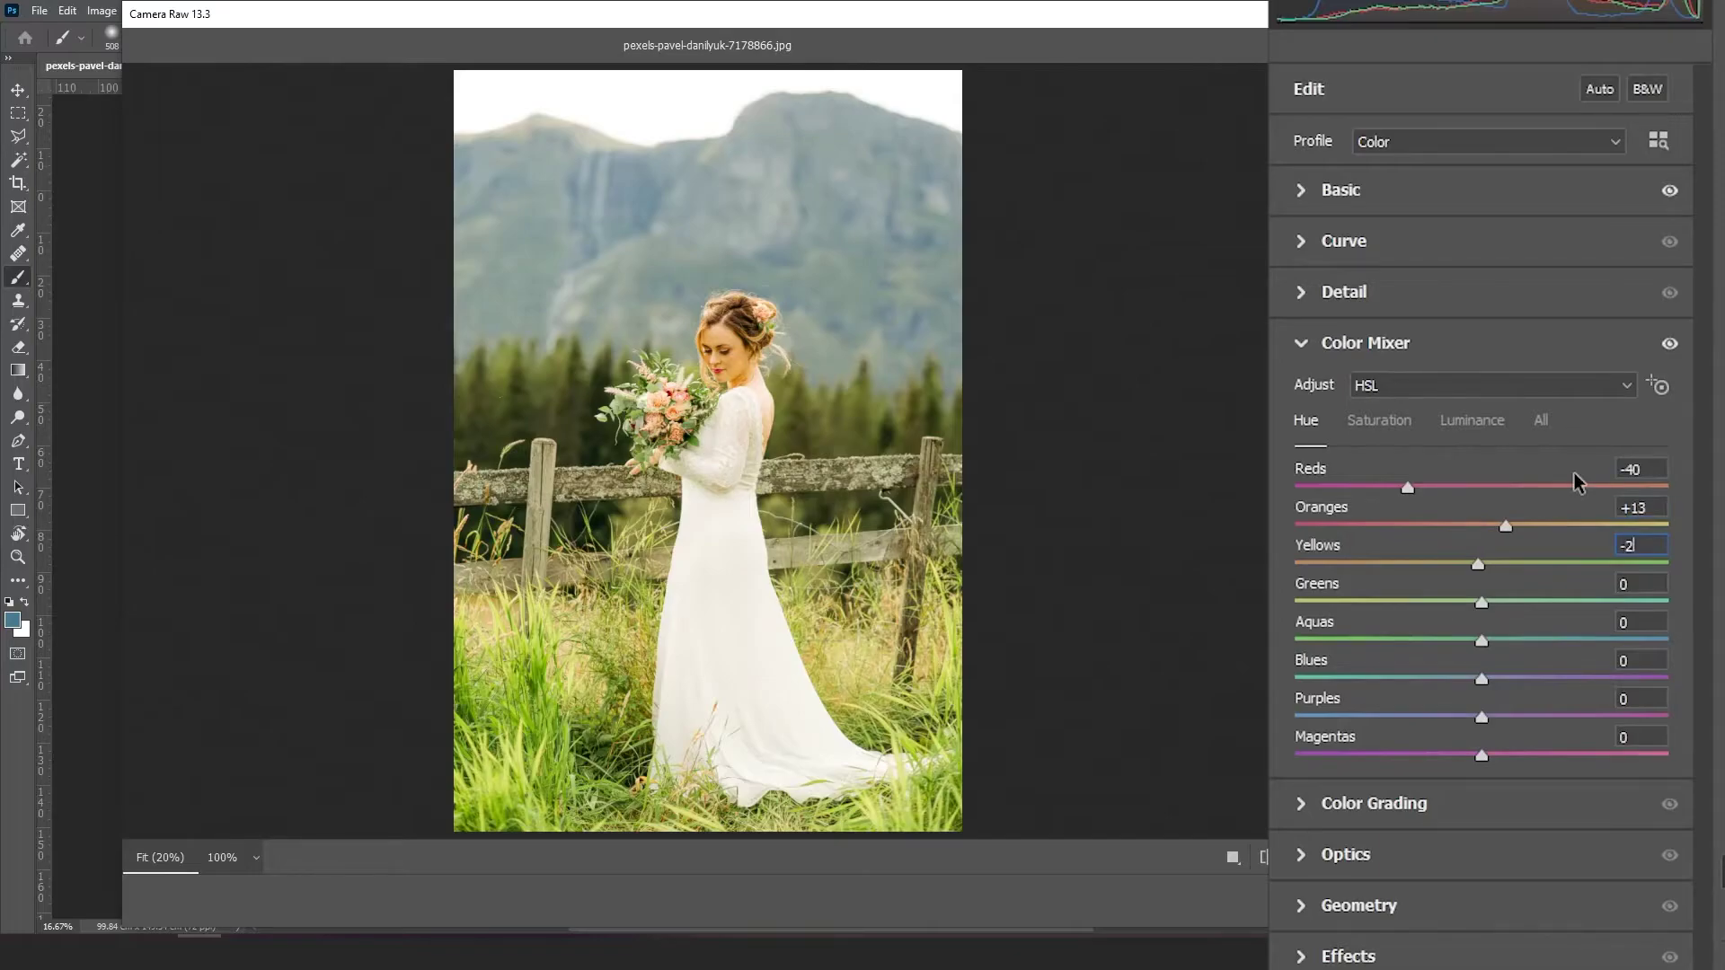
{"action": "type", "text": "2"}
{"action": "key", "text": "Tab"}
{"action": "type", "text": "-"}
{"action": "type", "text": "14"}
{"action": "key", "text": "Tab"}
{"action": "type", "text": "2"}
{"action": "key", "text": "Tab"}
{"action": "type", "text": "-"}
{"action": "type", "text": "12"}
{"action": "key", "text": "Tab"}
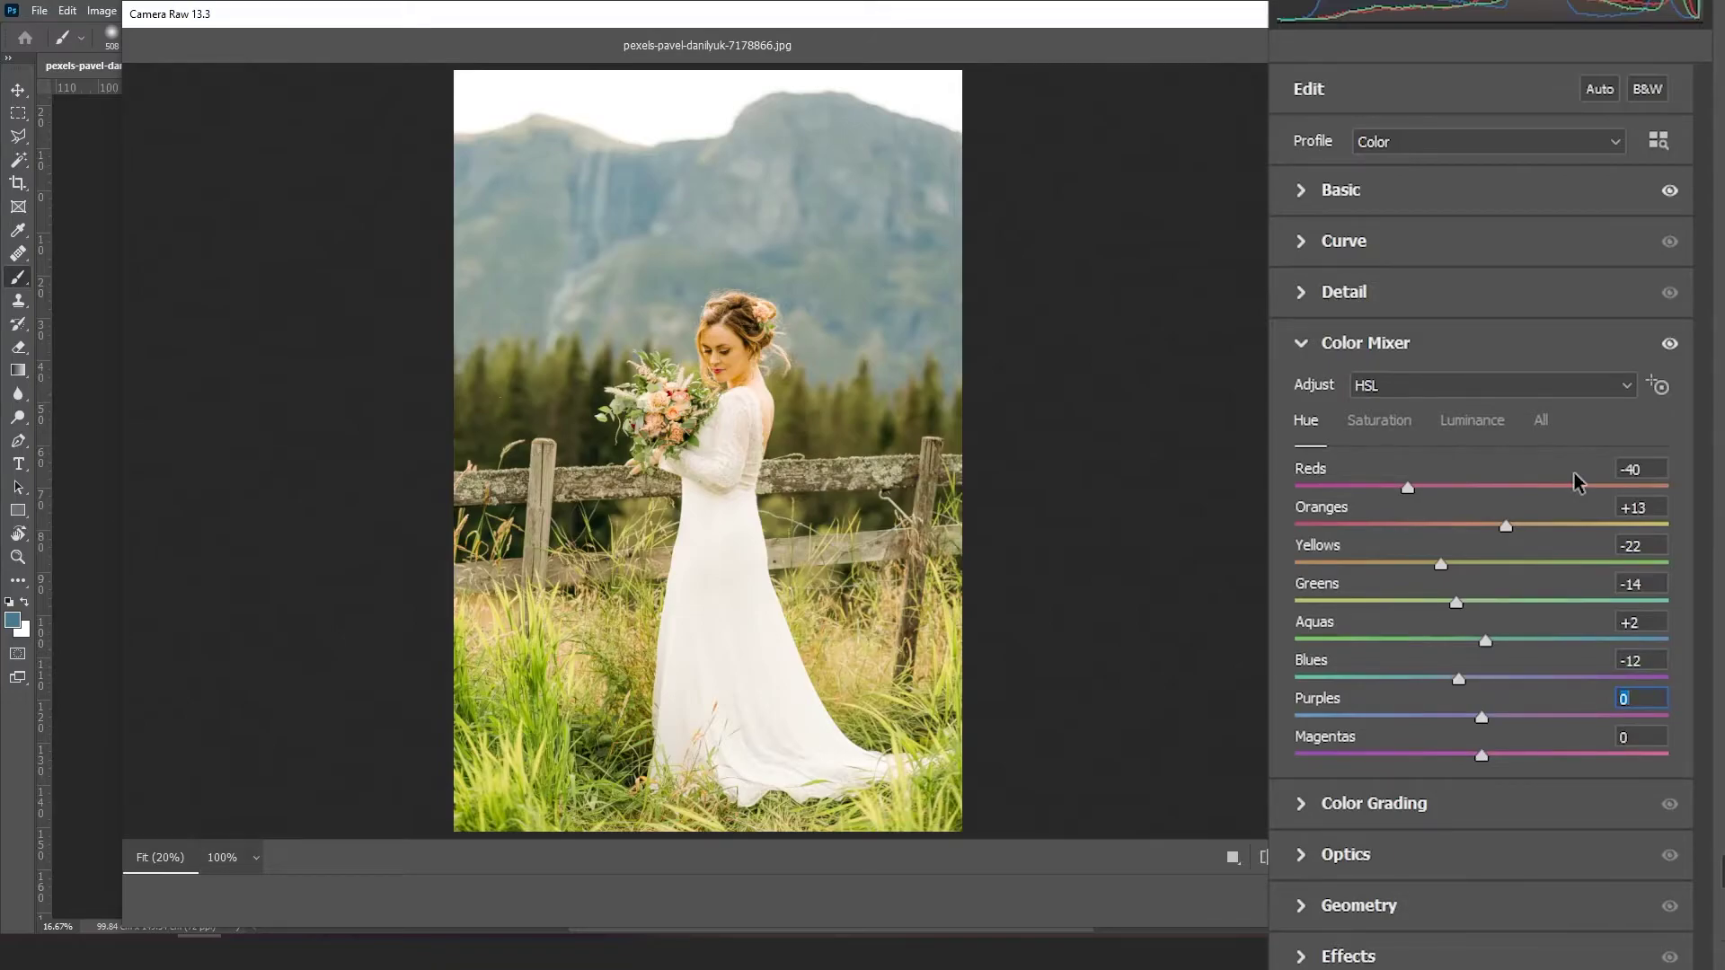
- Set Purples hue +4, then saturation Reds -50, Oranges -36 and Yellows -58
{"action": "type", "text": "4"}
{"action": "left_click", "coordinate": [1387, 426]}
{"action": "left_click", "coordinate": [1643, 468]}
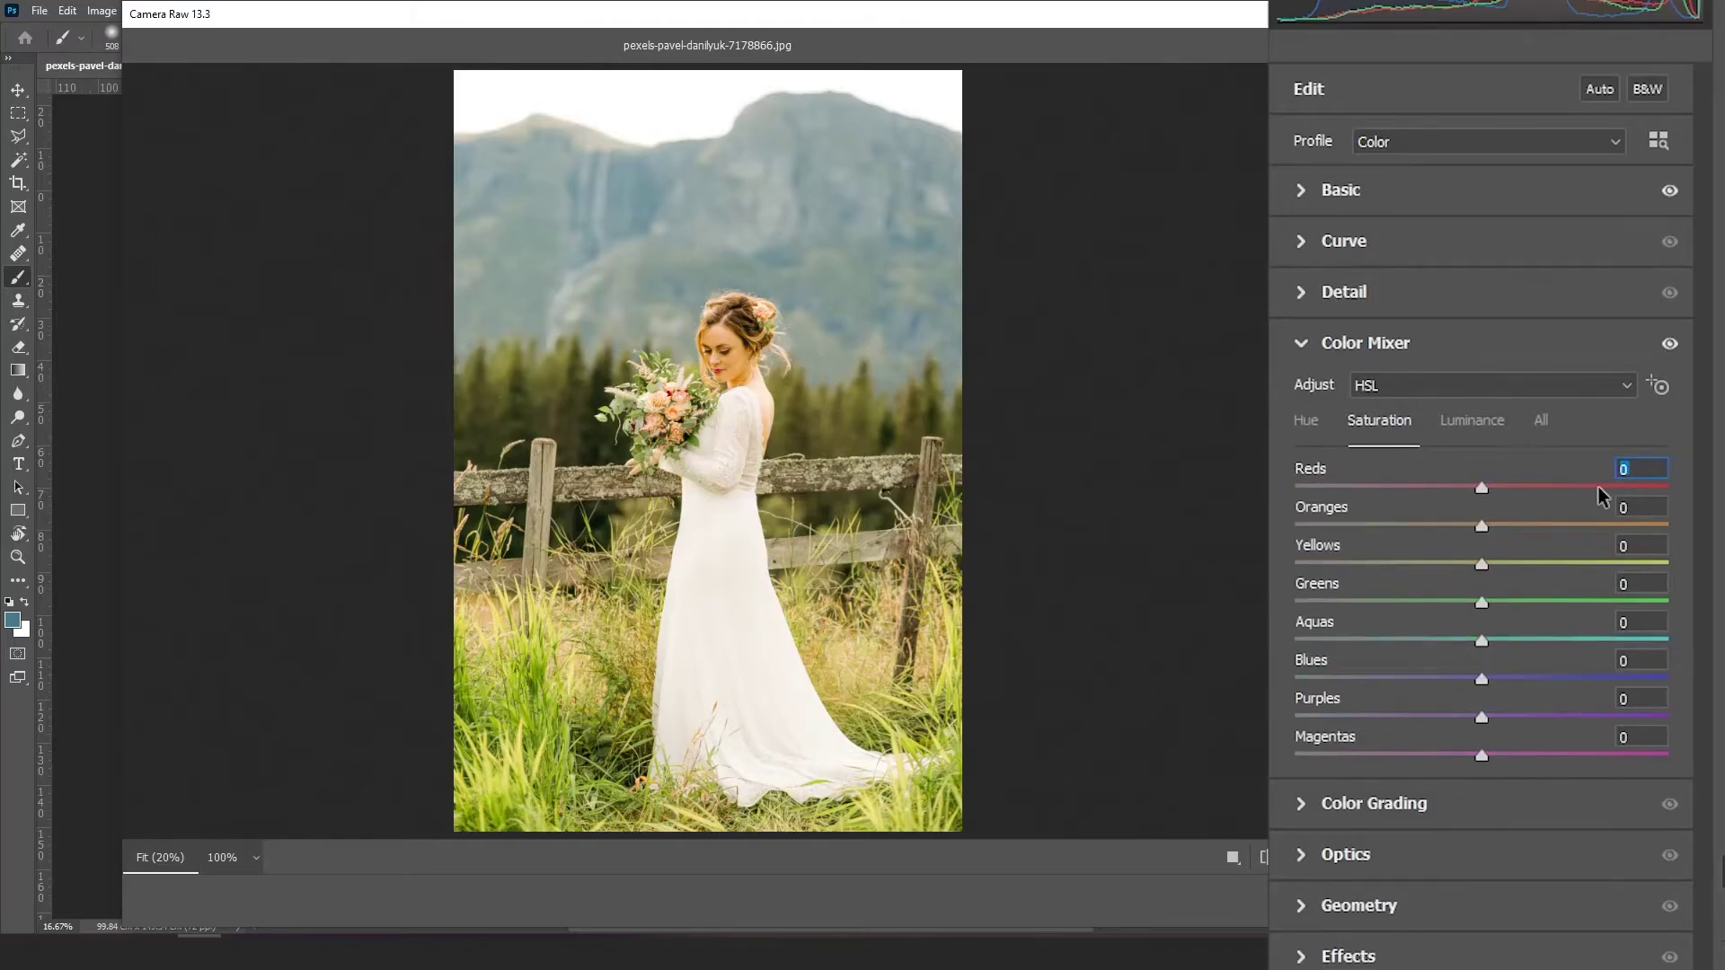
{"action": "type", "text": "-50"}
{"action": "type", "text": "-3"}
{"action": "type", "text": "6"}
{"action": "key", "text": "Tab"}
{"action": "type", "text": "-5"}
{"action": "type", "text": "8"}
{"action": "key", "text": "Tab"}
- Lower saturation for Greens -72, Aquas -100 and Blues -52
{"action": "type", "text": "-"}
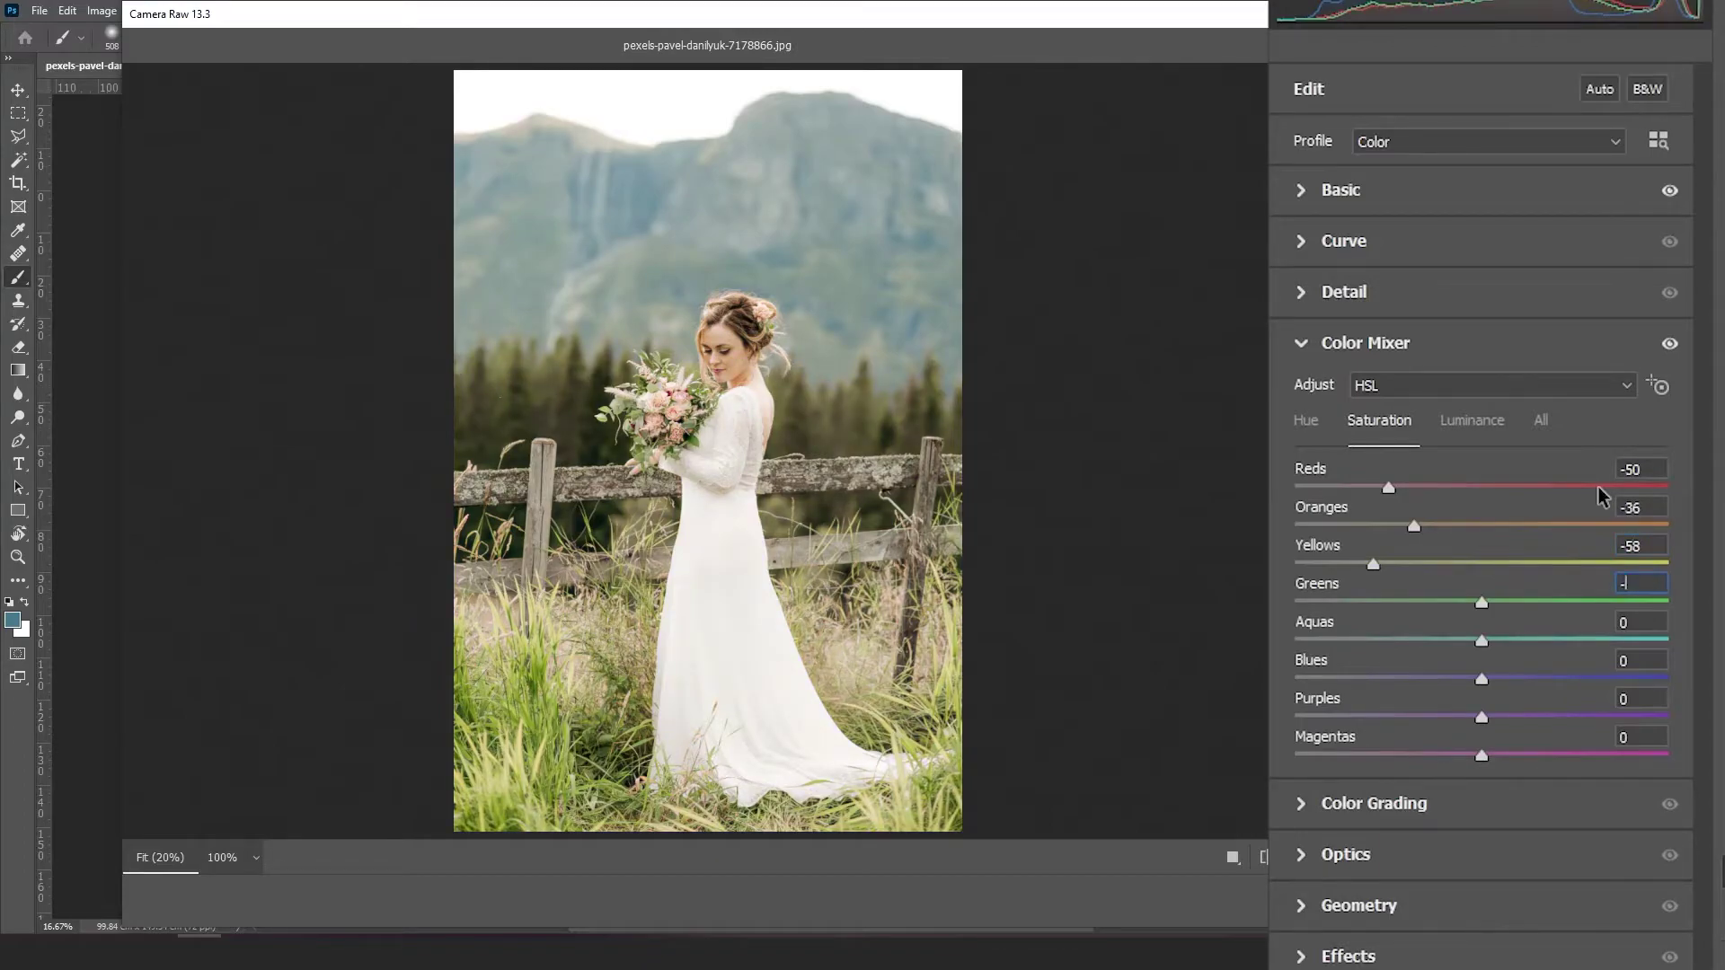
{"action": "type", "text": "72"}
{"action": "key", "text": "Tab"}
{"action": "type", "text": "-"}
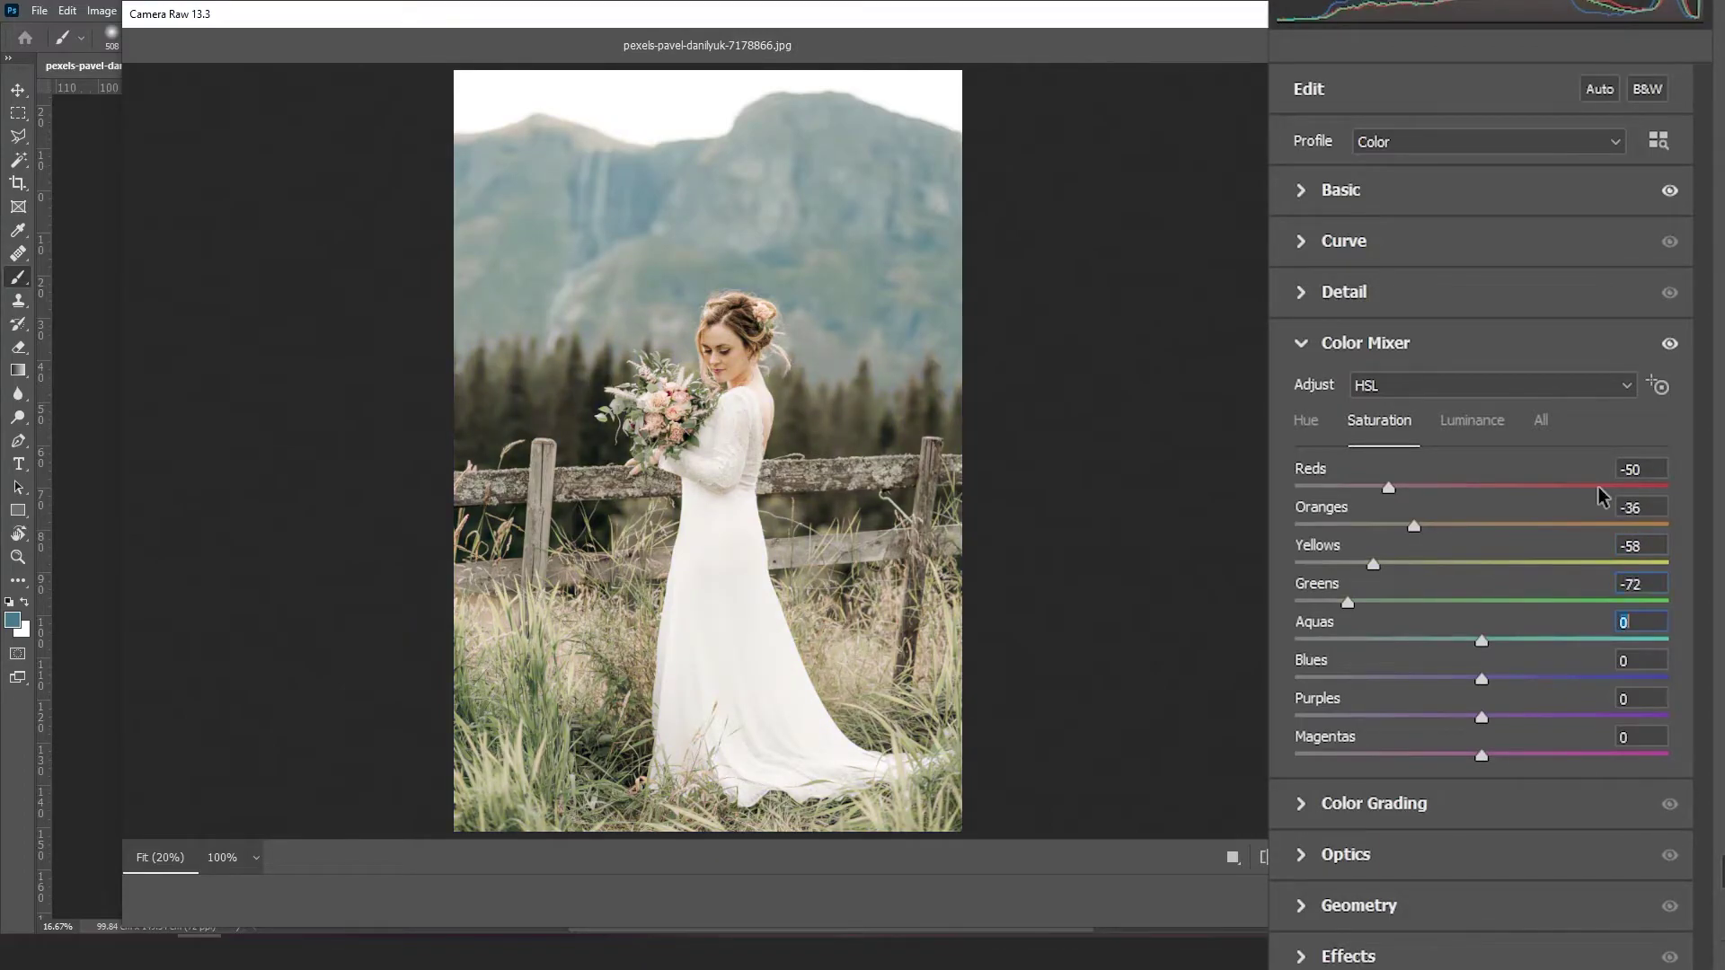
{"action": "type", "text": "100"}
{"action": "key", "text": "Tab"}
{"action": "type", "text": "-5"}
{"action": "type", "text": "2"}
{"action": "key", "text": "Tab"}
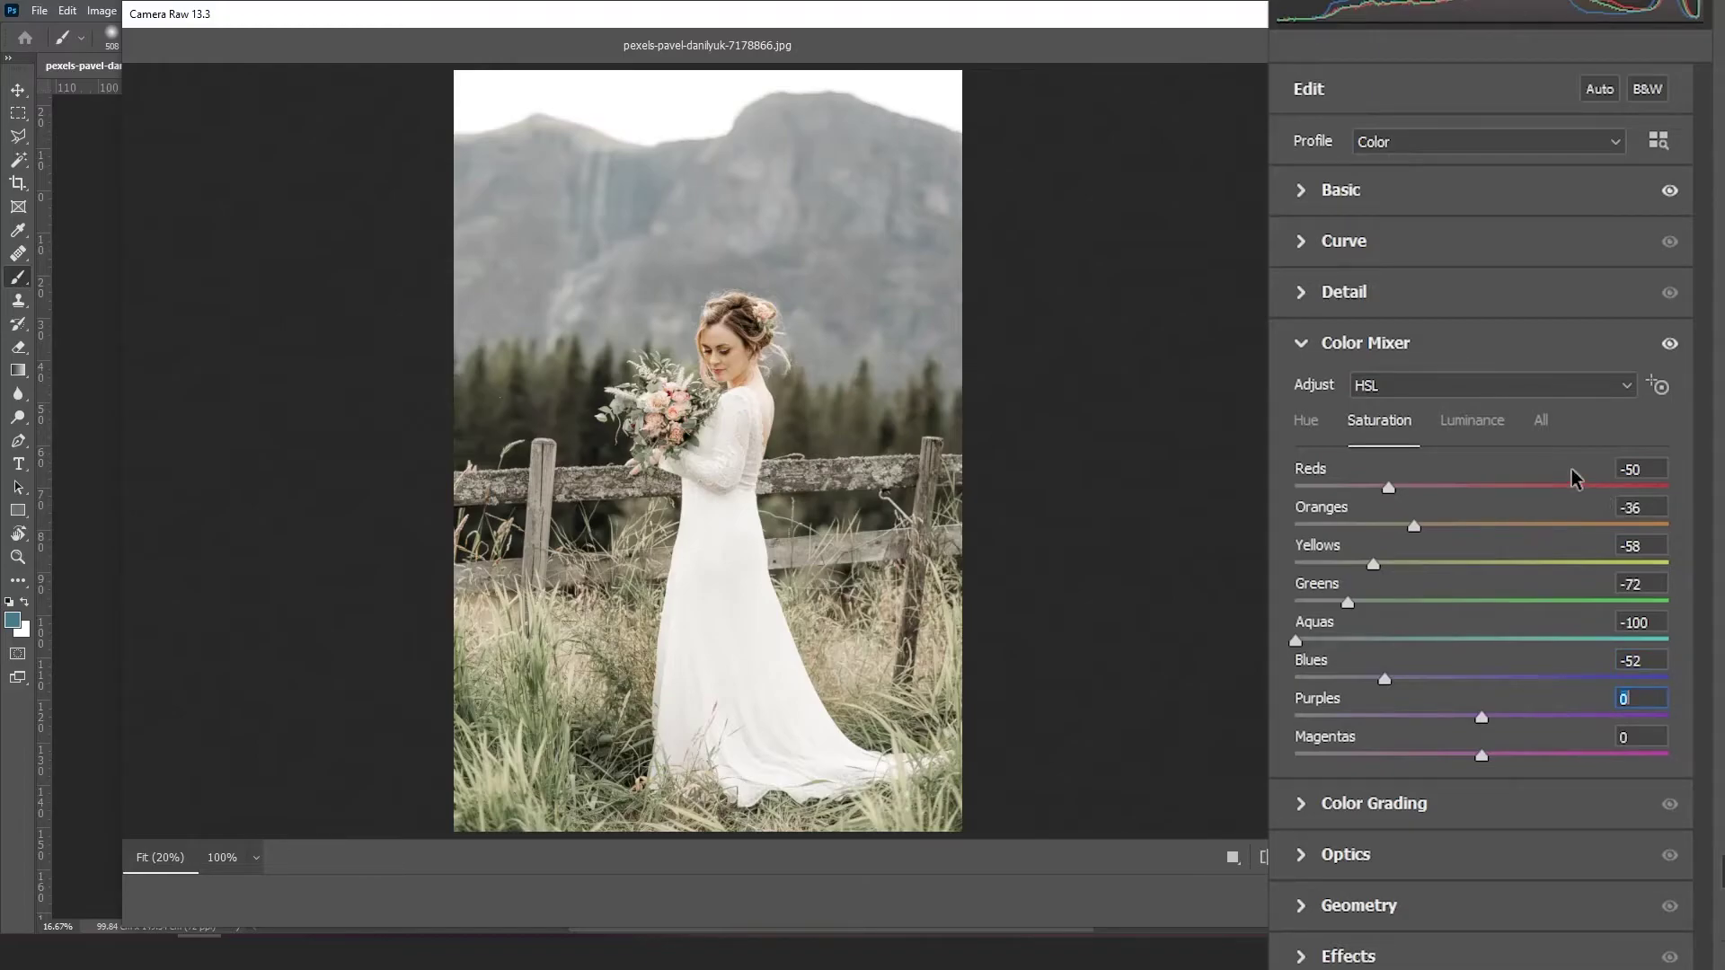
- In the Luminance tab, set Reds +38 and Oranges -28
{"action": "left_click", "coordinate": [1471, 422]}
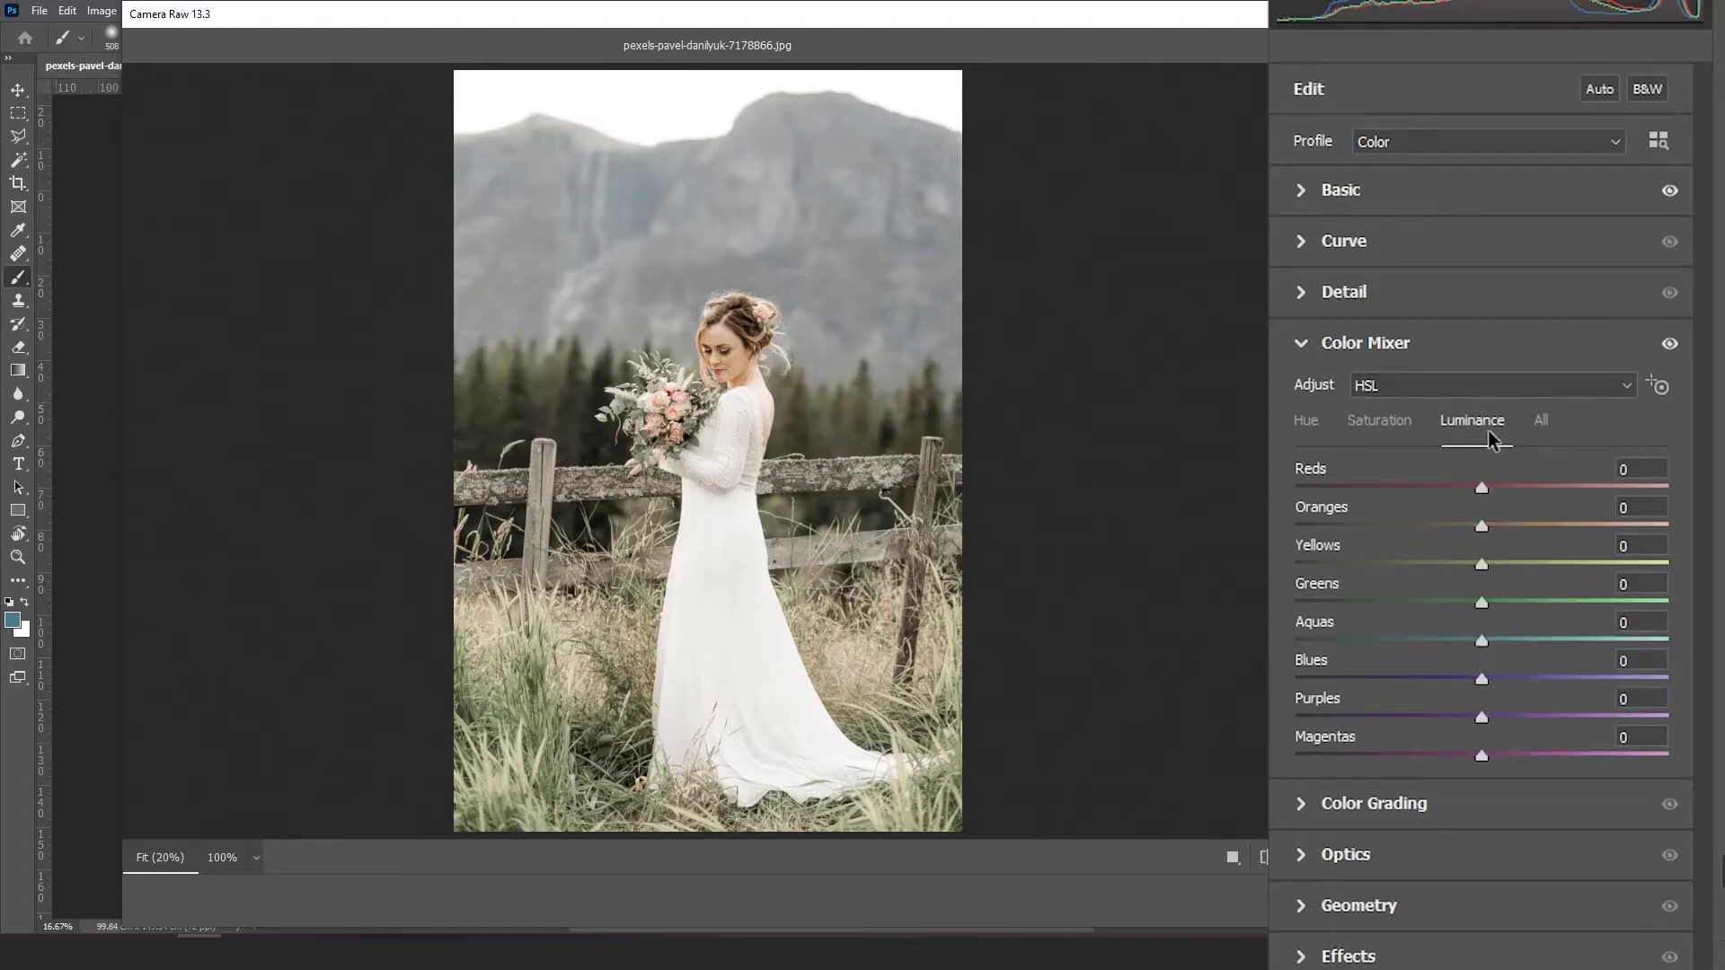
{"action": "left_click", "coordinate": [1669, 343]}
{"action": "left_click", "coordinate": [1637, 468]}
{"action": "type", "text": "3"}
{"action": "type", "text": "8"}
{"action": "key", "text": "Tab"}
{"action": "type", "text": "-28"}
{"action": "key", "text": "Tab"}
- Set luminance Yellows -26, Greens -20, Aquas +100 and Blues +93, then compare and collapse the Color Mixer
{"action": "type", "text": "-"}
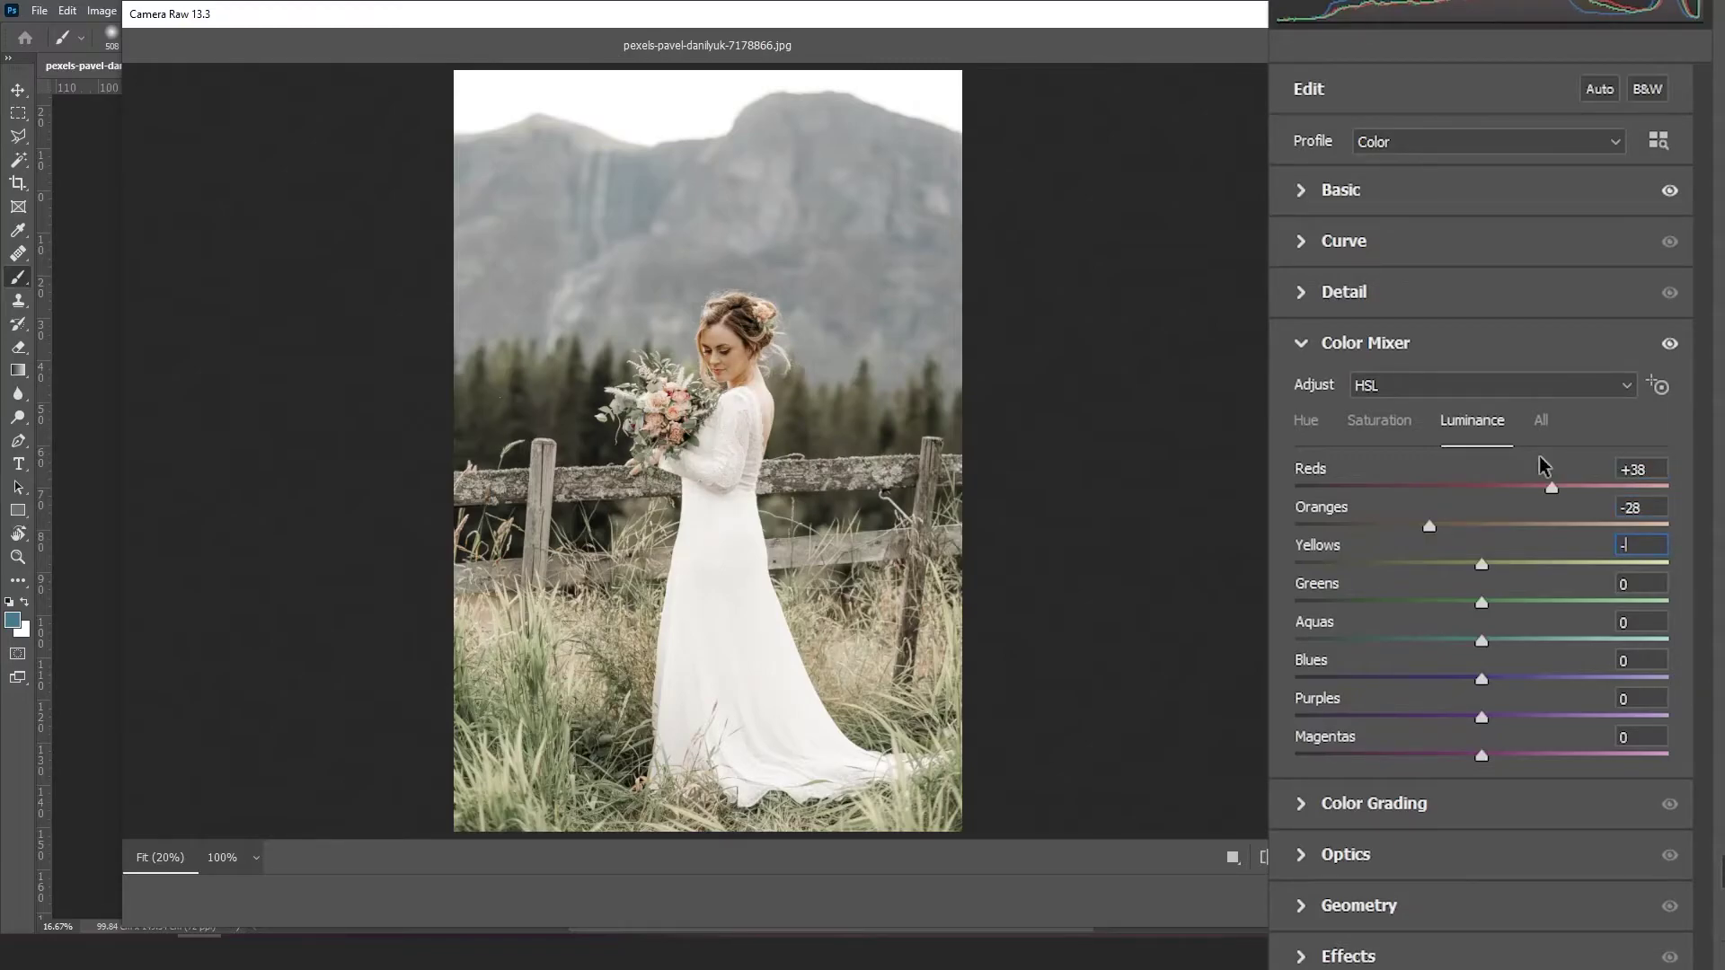
{"action": "type", "text": "26"}
{"action": "key", "text": "Tab"}
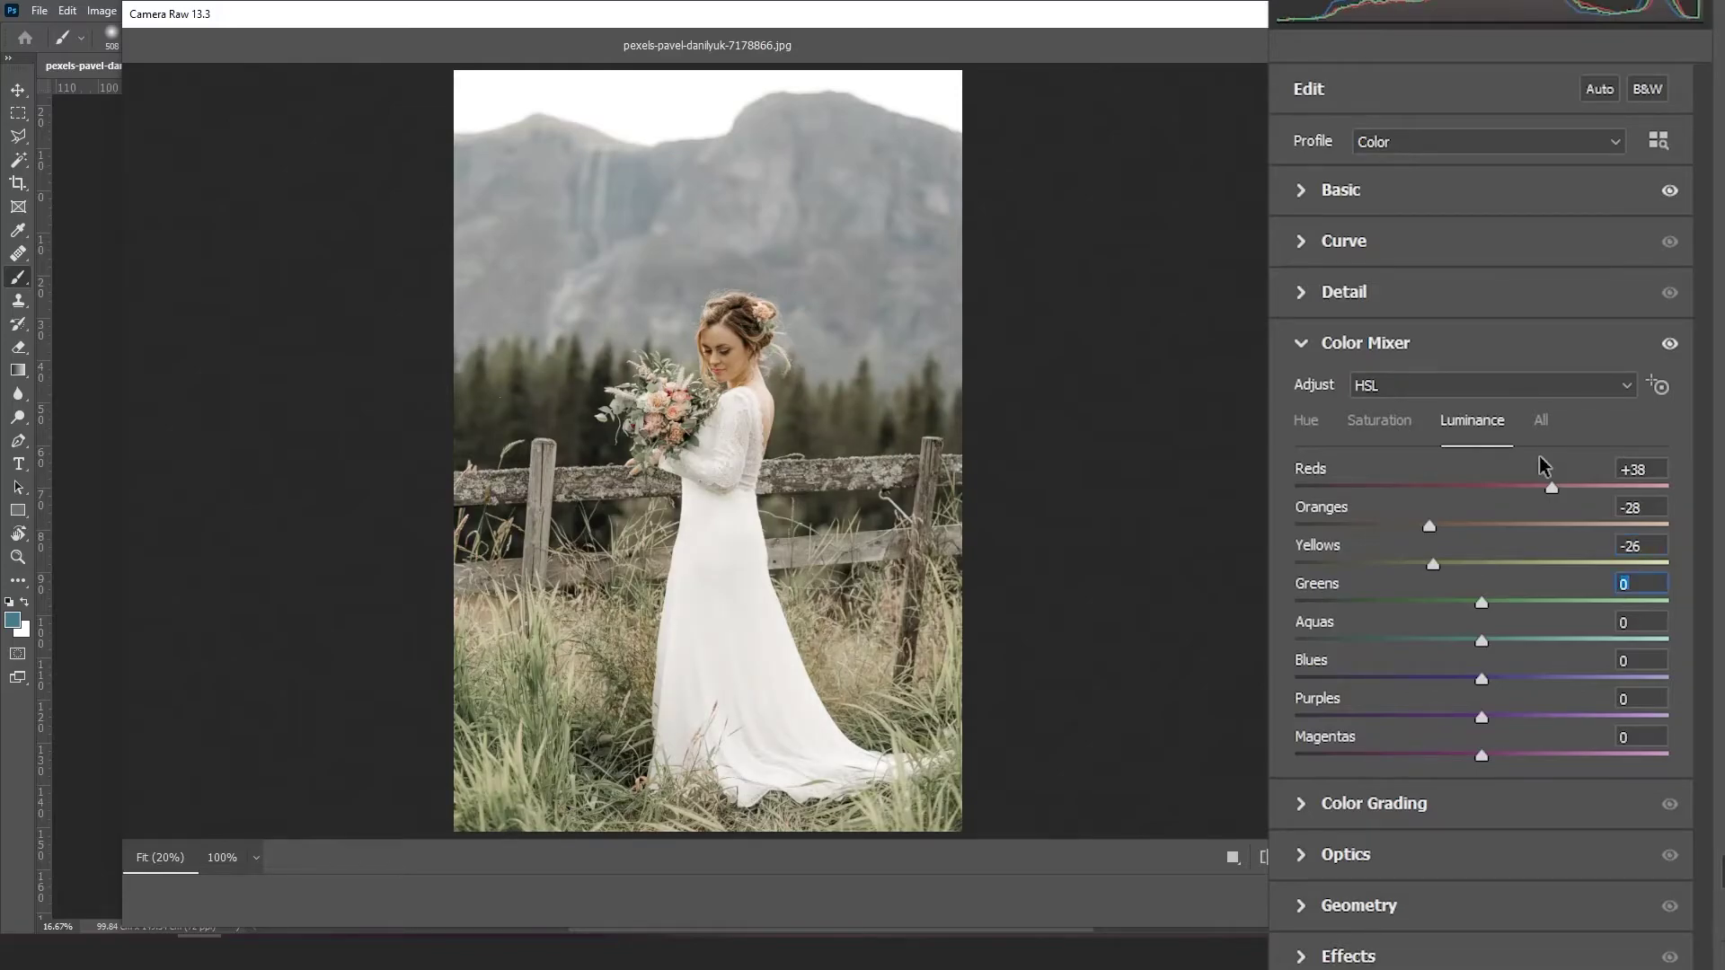
{"action": "type", "text": "-20"}
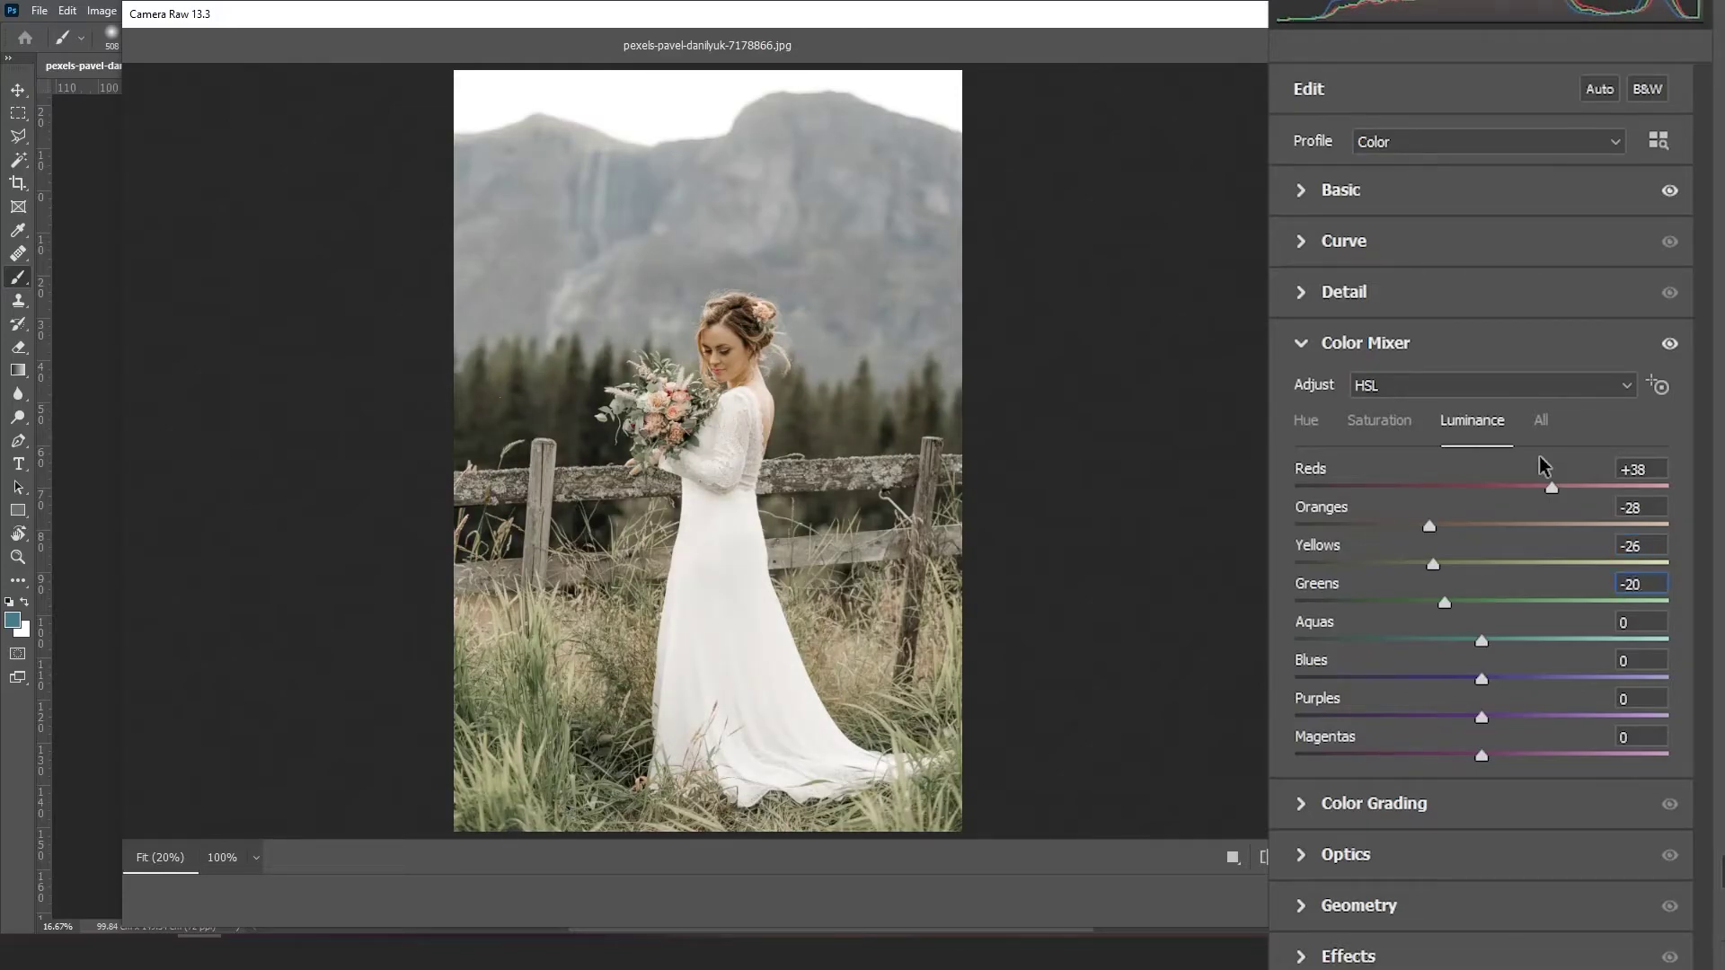
{"action": "key", "text": "Tab"}
{"action": "type", "text": "10"}
{"action": "type", "text": "0"}
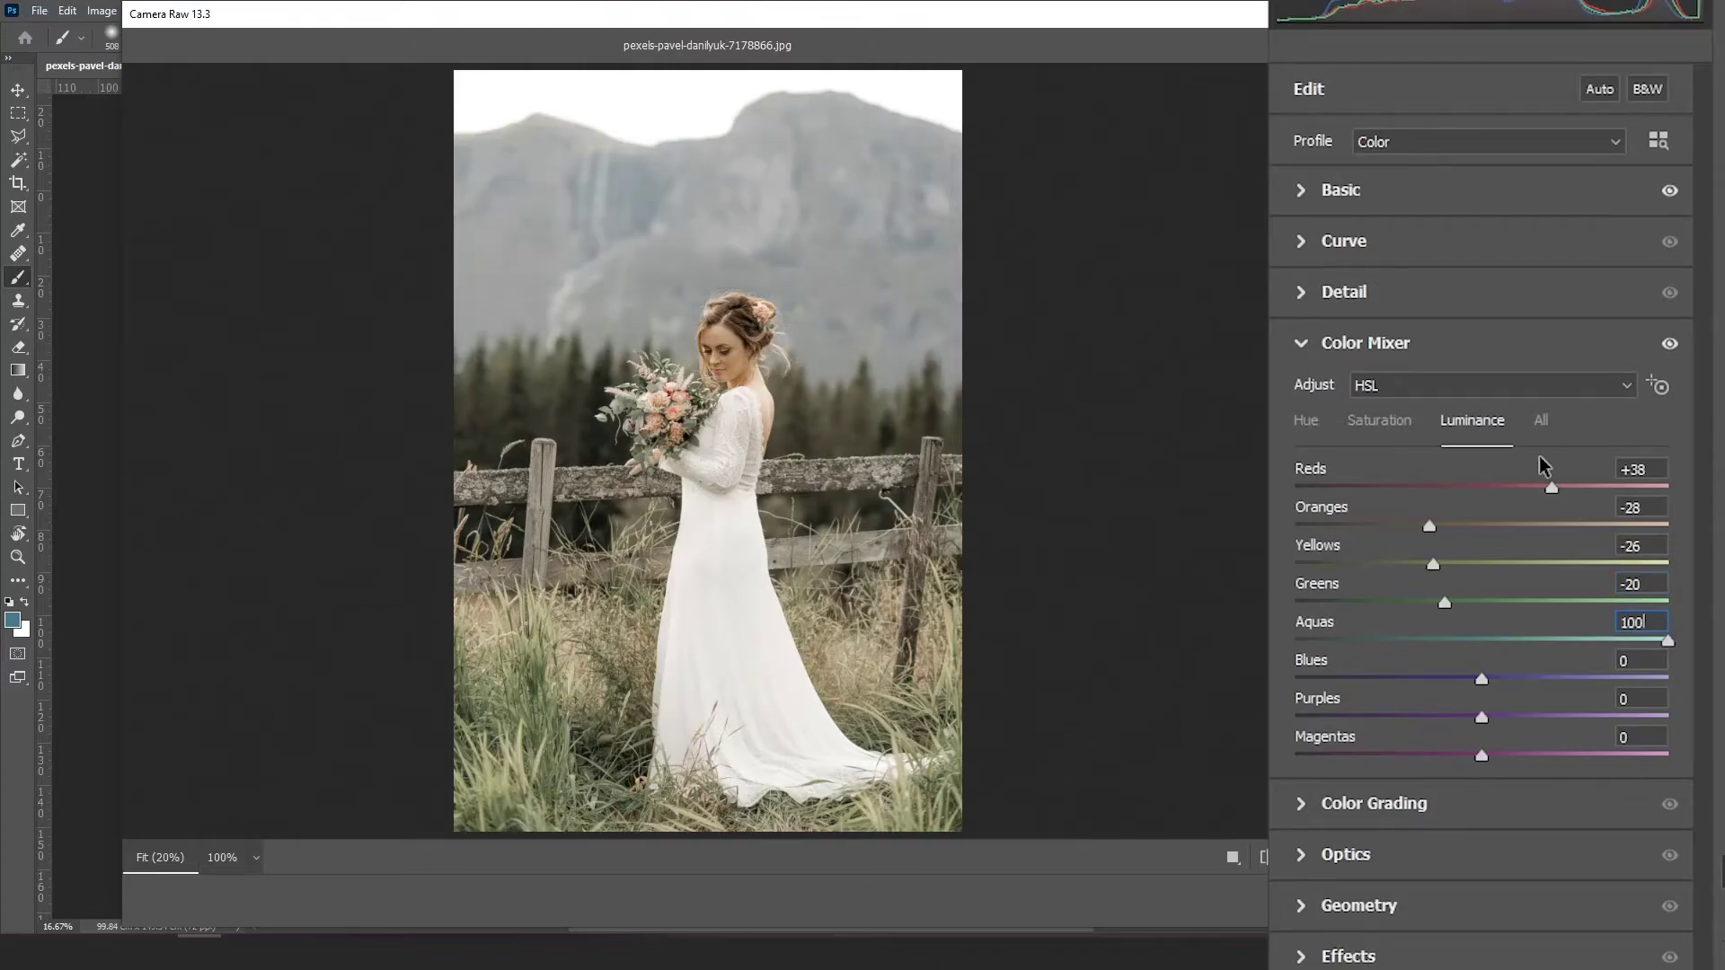
{"action": "mouse_move", "coordinate": [1668, 639]}
{"action": "left_mouse_down"}
{"action": "mouse_move", "coordinate": [1327, 669]}
{"action": "mouse_move", "coordinate": [1679, 662]}
{"action": "mouse_move", "coordinate": [1321, 678]}
{"action": "mouse_move", "coordinate": [1660, 663]}
{"action": "left_mouse_up"}
{"action": "left_click", "coordinate": [1640, 660]}
{"action": "type", "text": "9"}
{"action": "type", "text": "3"}
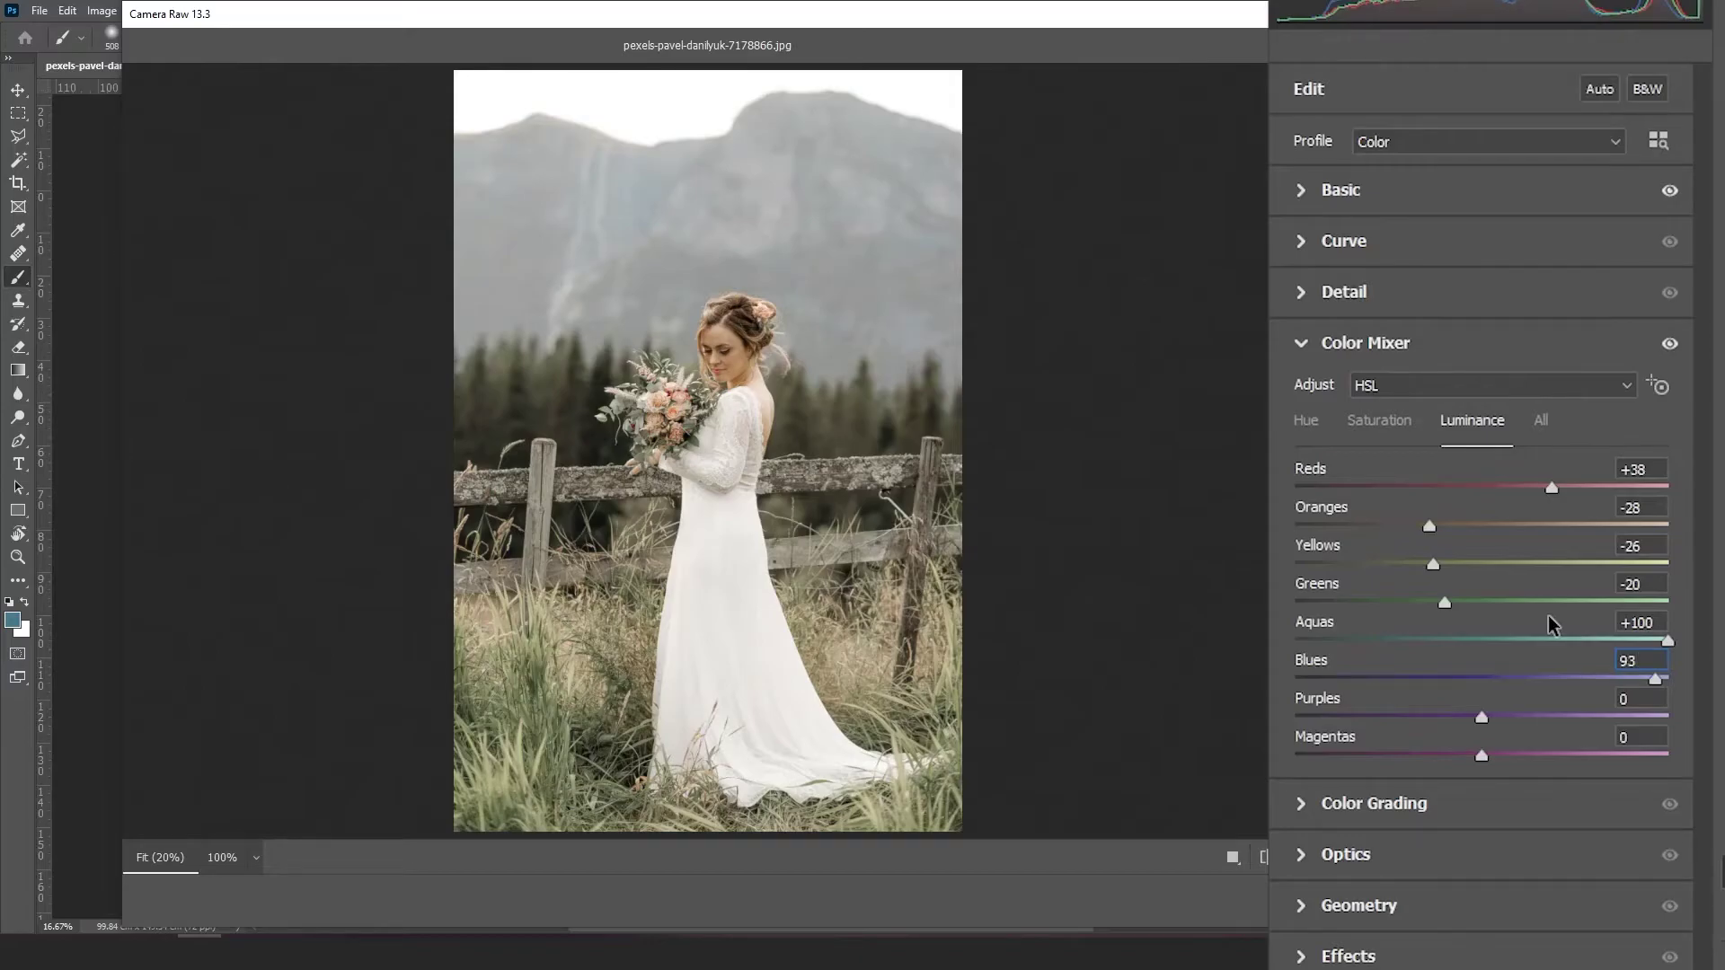
{"action": "left_click", "coordinate": [1673, 343]}
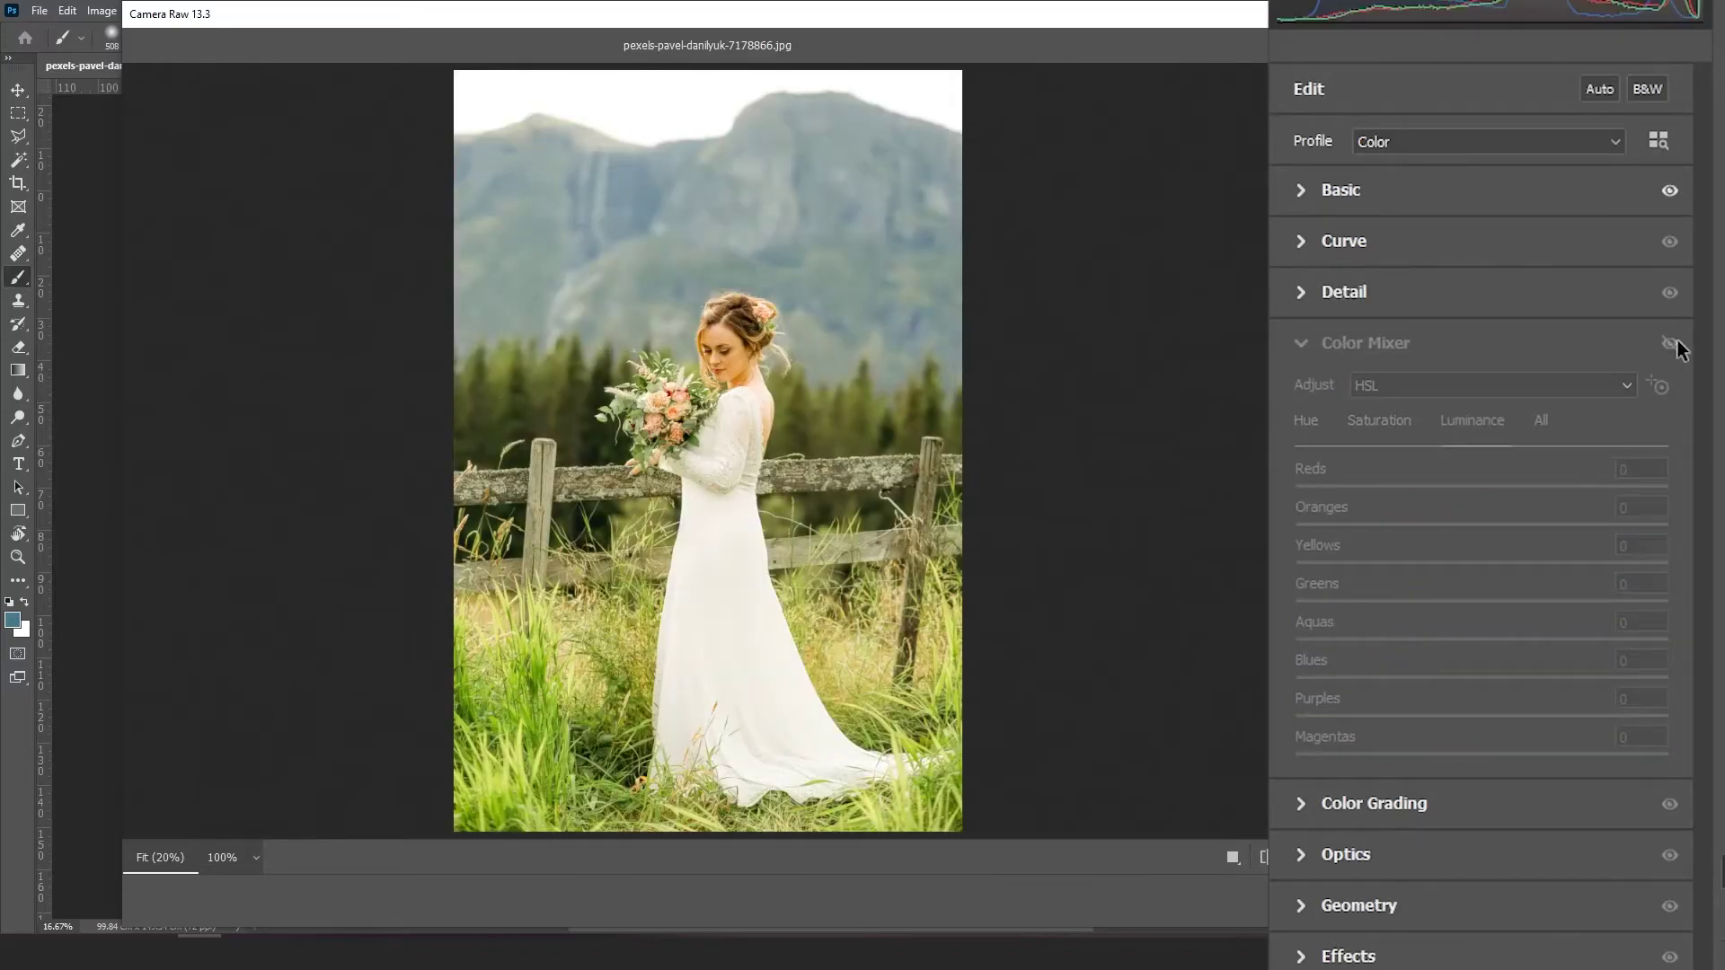
{"action": "left_click", "coordinate": [1672, 343]}
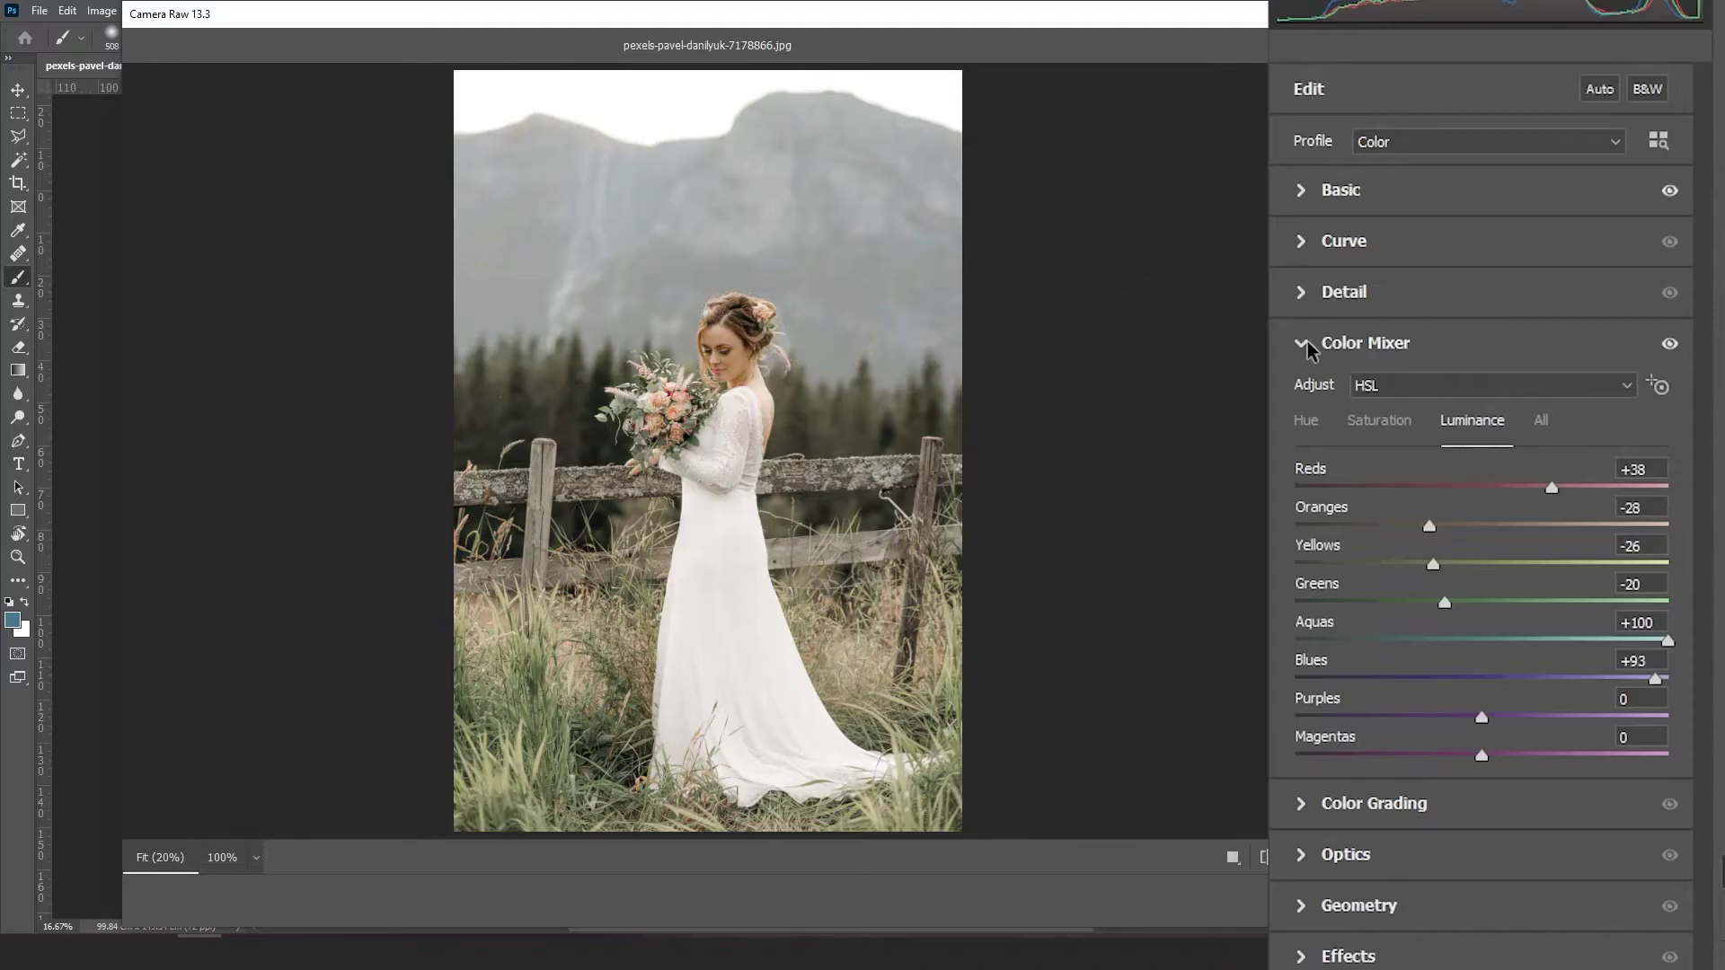
{"action": "left_click", "coordinate": [1327, 354]}
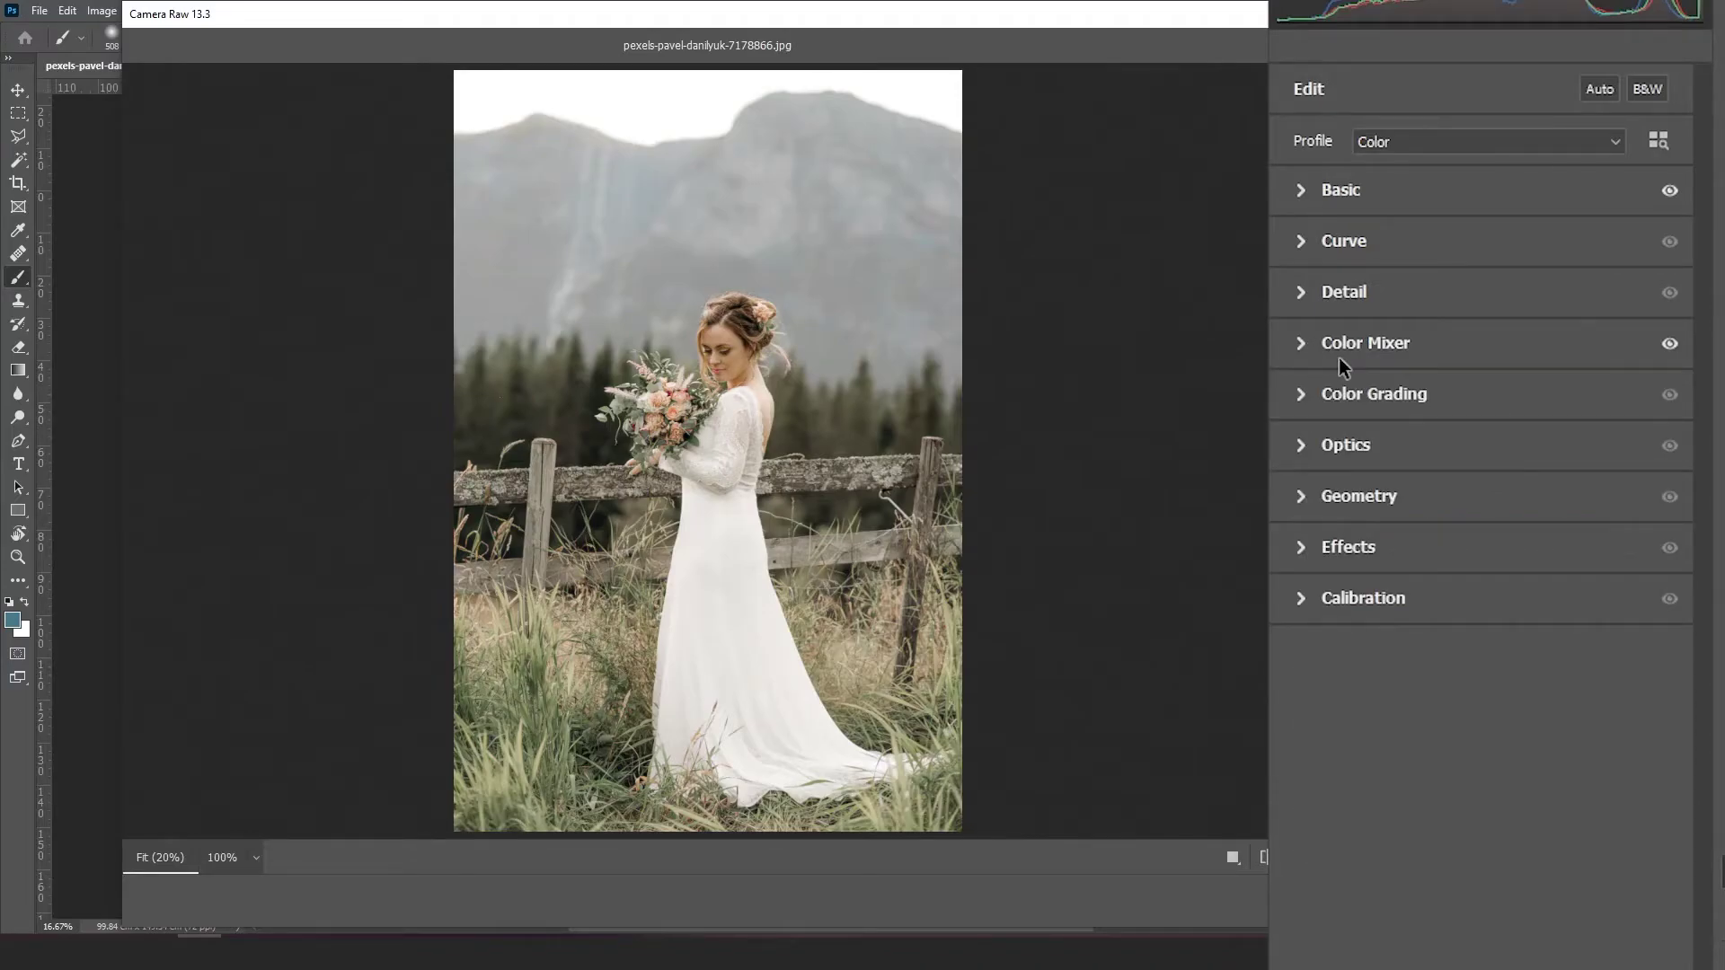
- In Color Grading, give the highlights hue 41 and saturation 4
{"action": "left_click", "coordinate": [1308, 400]}
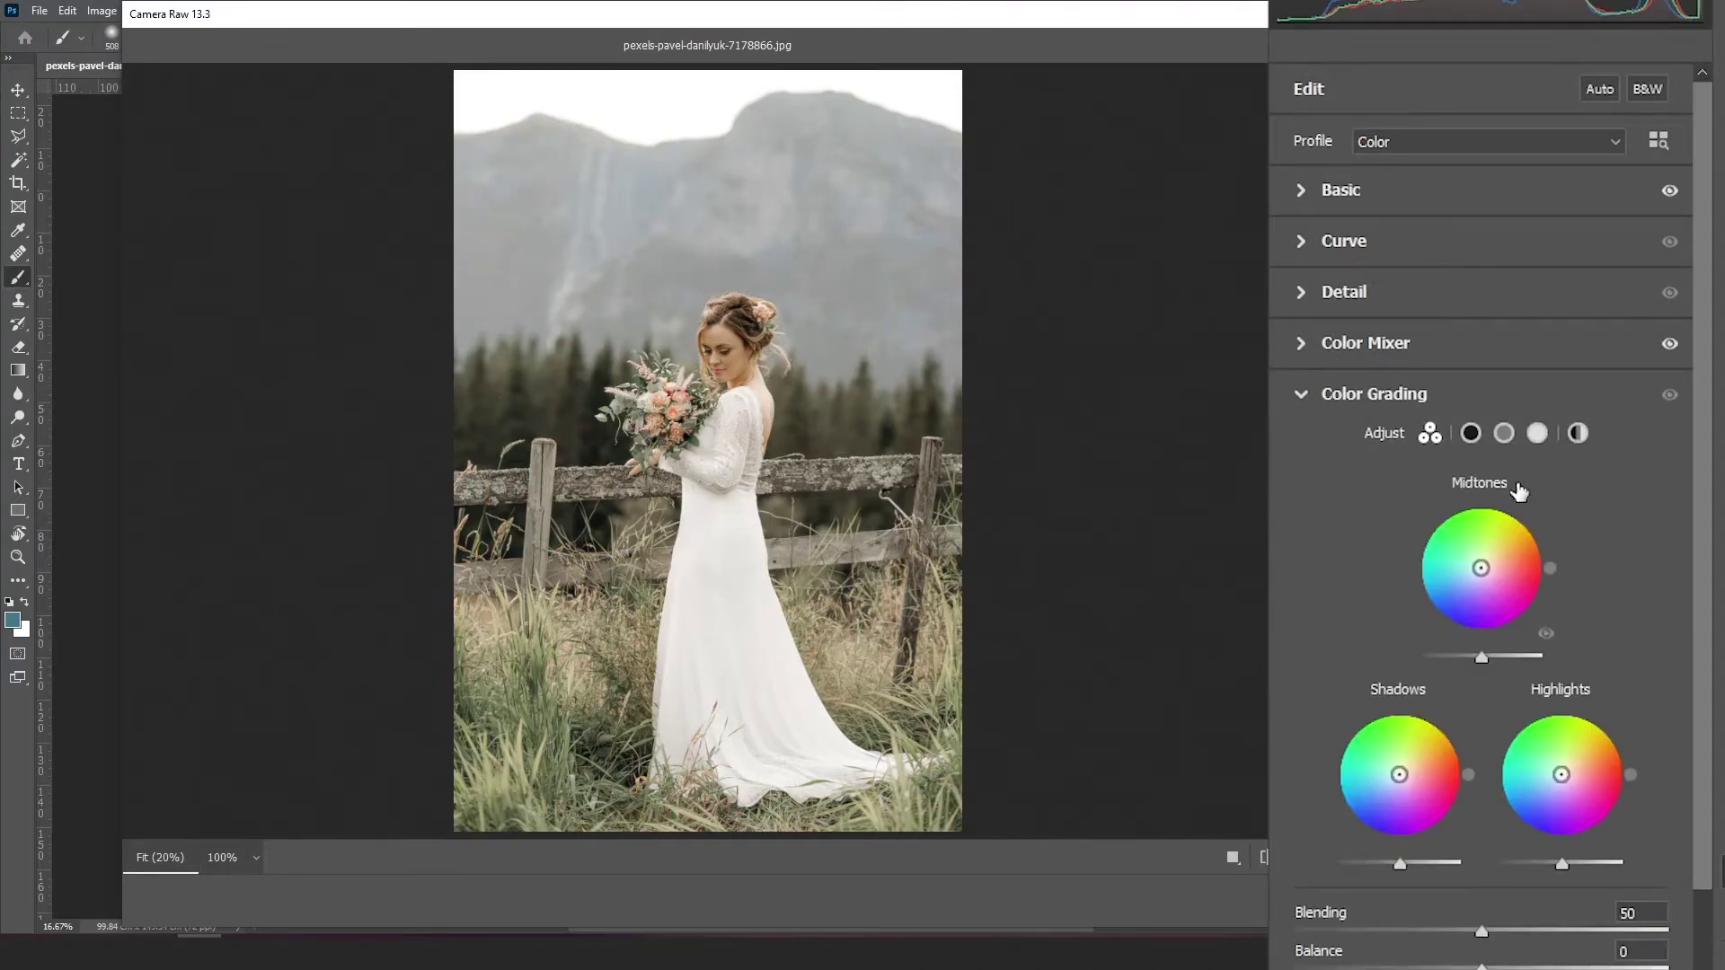
{"action": "left_click", "coordinate": [1537, 434]}
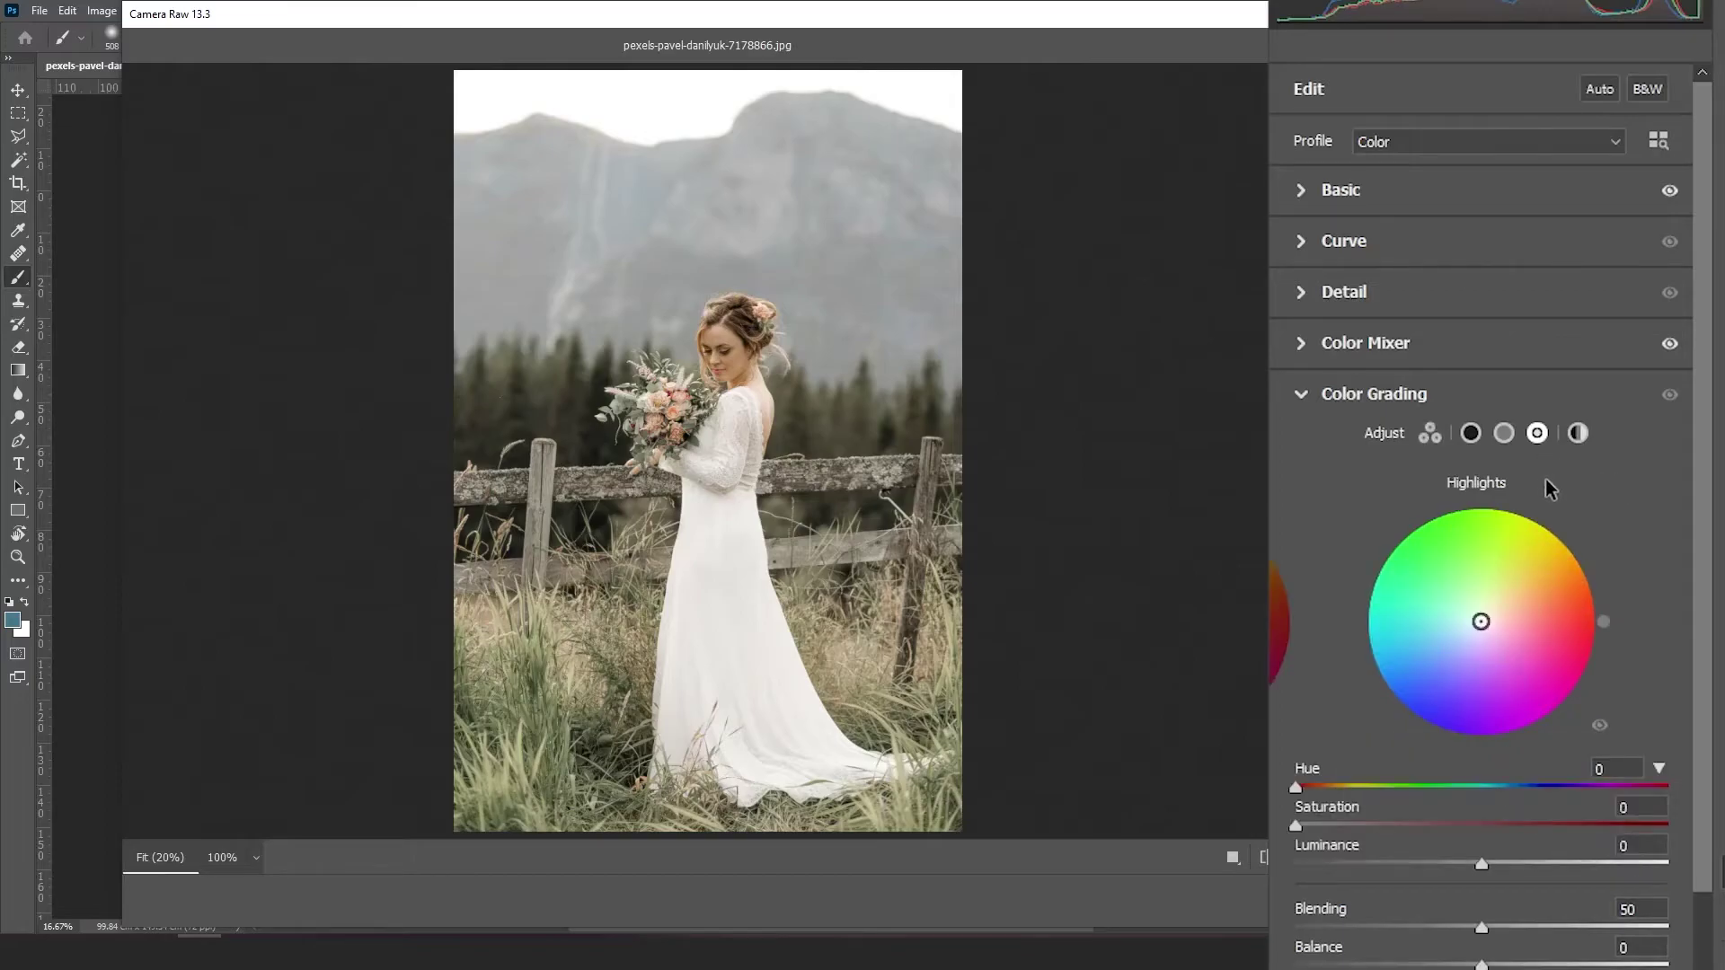
{"action": "left_click", "coordinate": [1617, 770]}
{"action": "type", "text": "4"}
{"action": "type", "text": "1"}
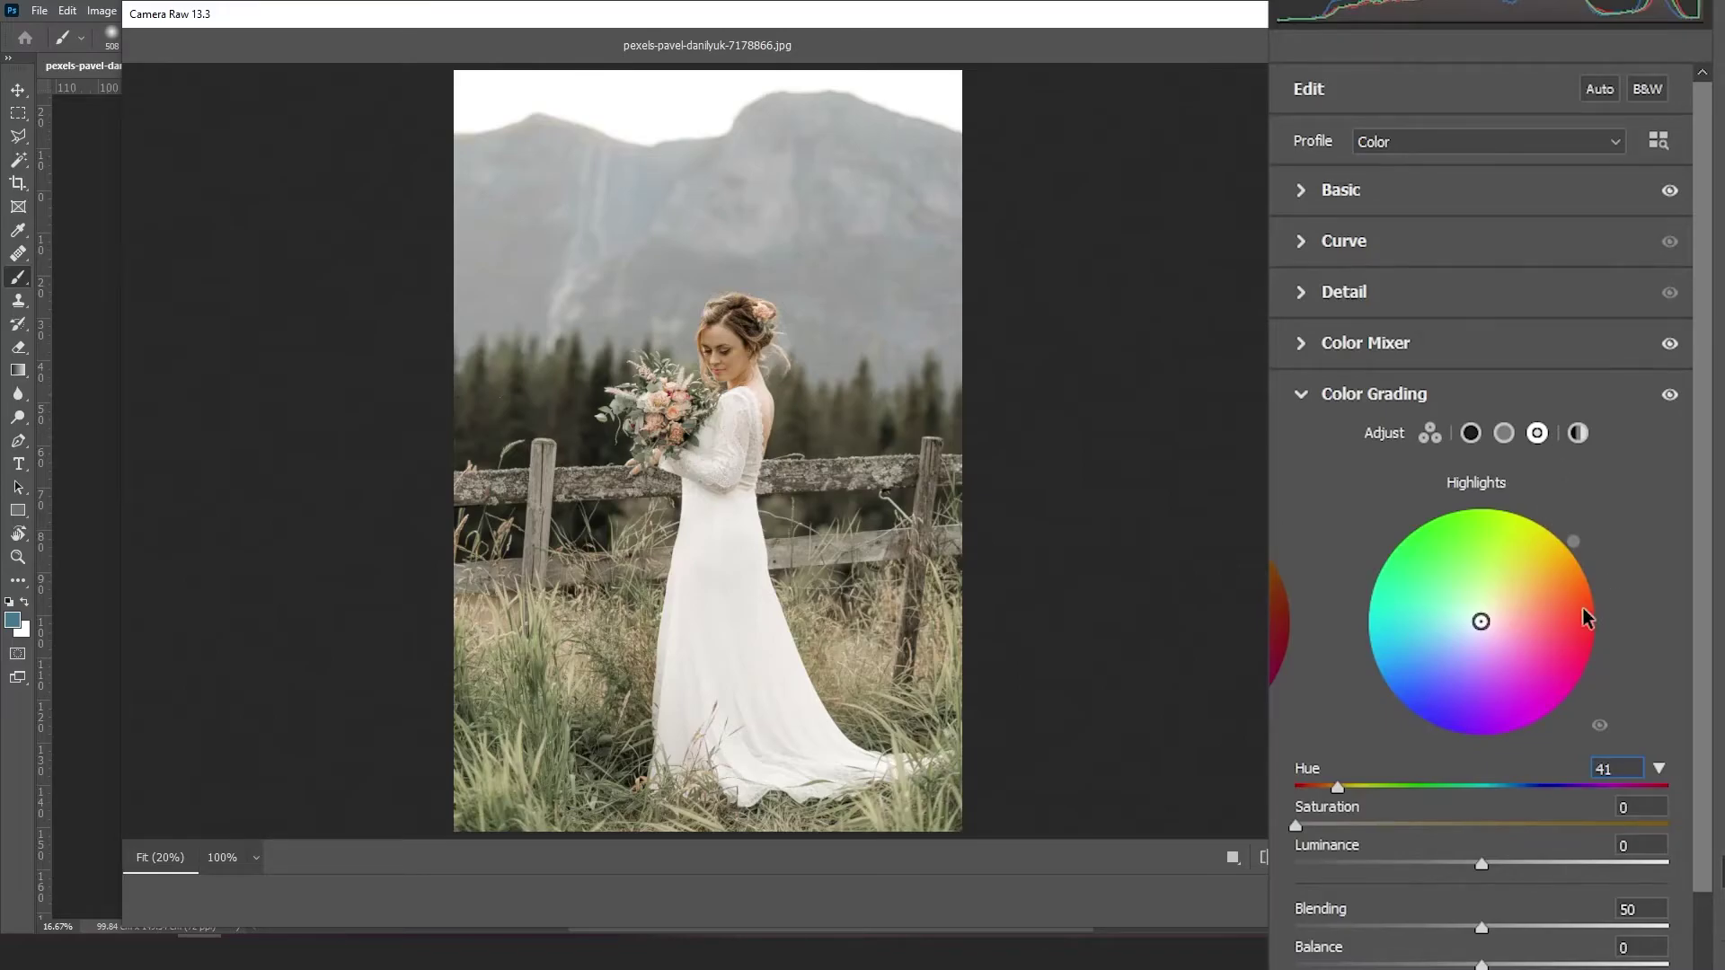
{"action": "key", "text": "Tab"}
{"action": "type", "text": "4"}
- Give the shadows hue 239 and saturation 13
{"action": "left_click", "coordinate": [1470, 433]}
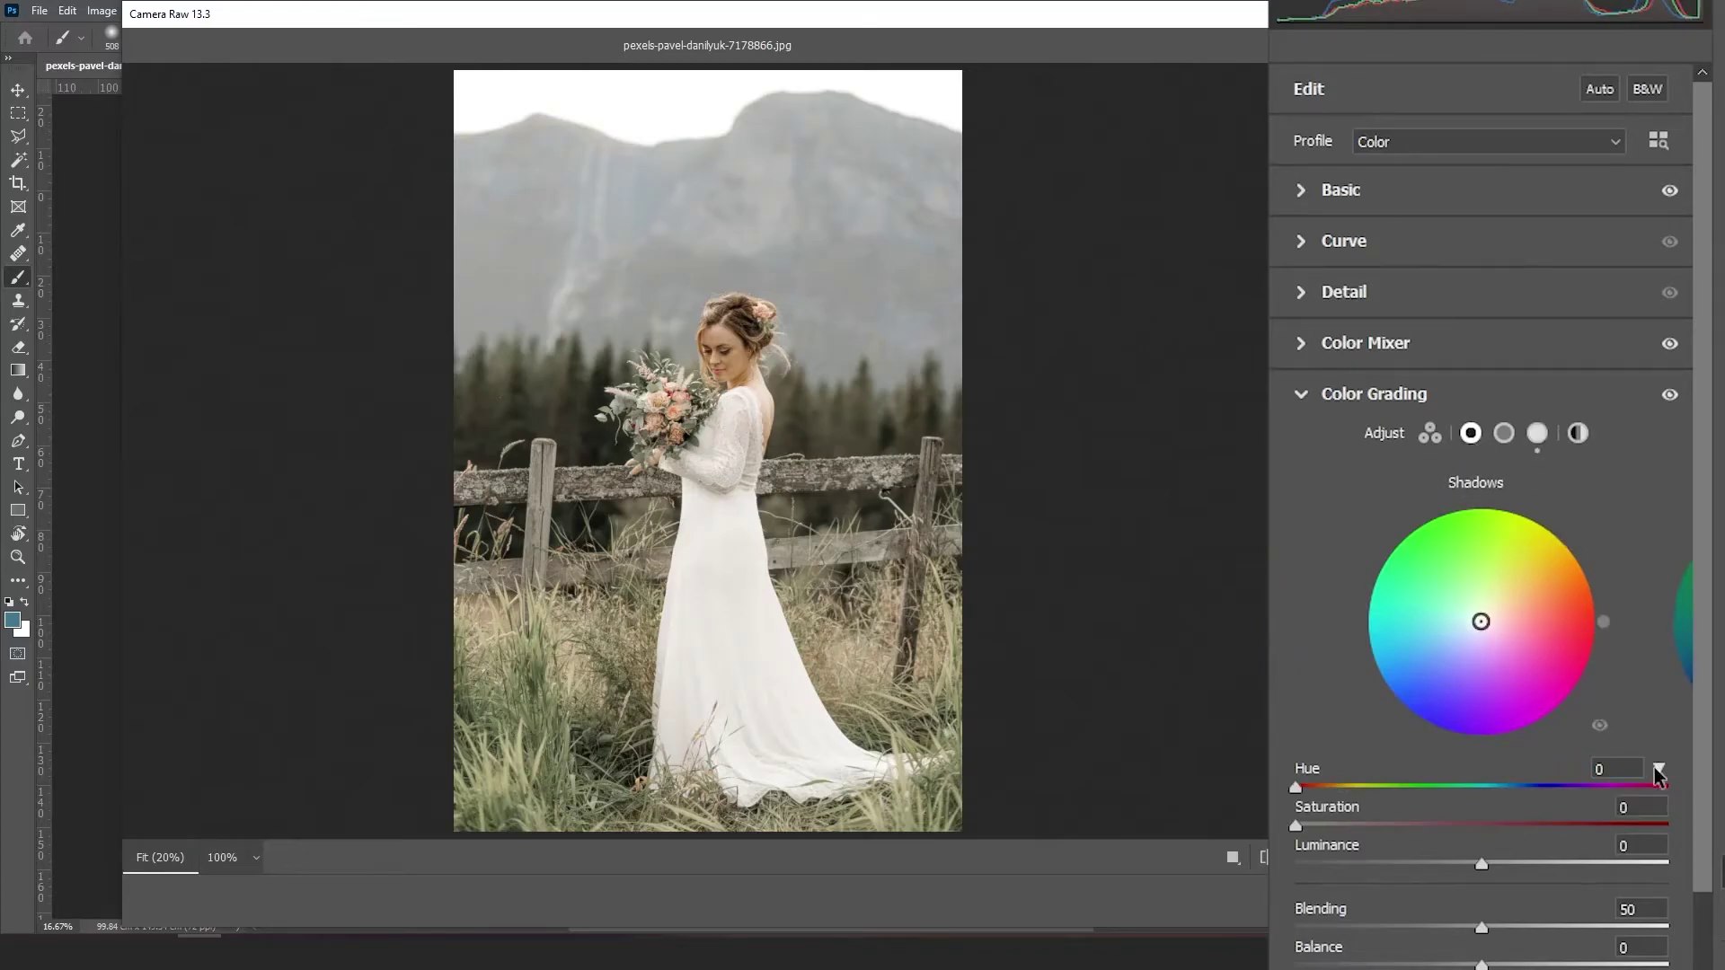
{"action": "left_click", "coordinate": [1617, 769]}
{"action": "type", "text": "2"}
{"action": "type", "text": "39"}
{"action": "key", "text": "Tab"}
{"action": "type", "text": "13"}
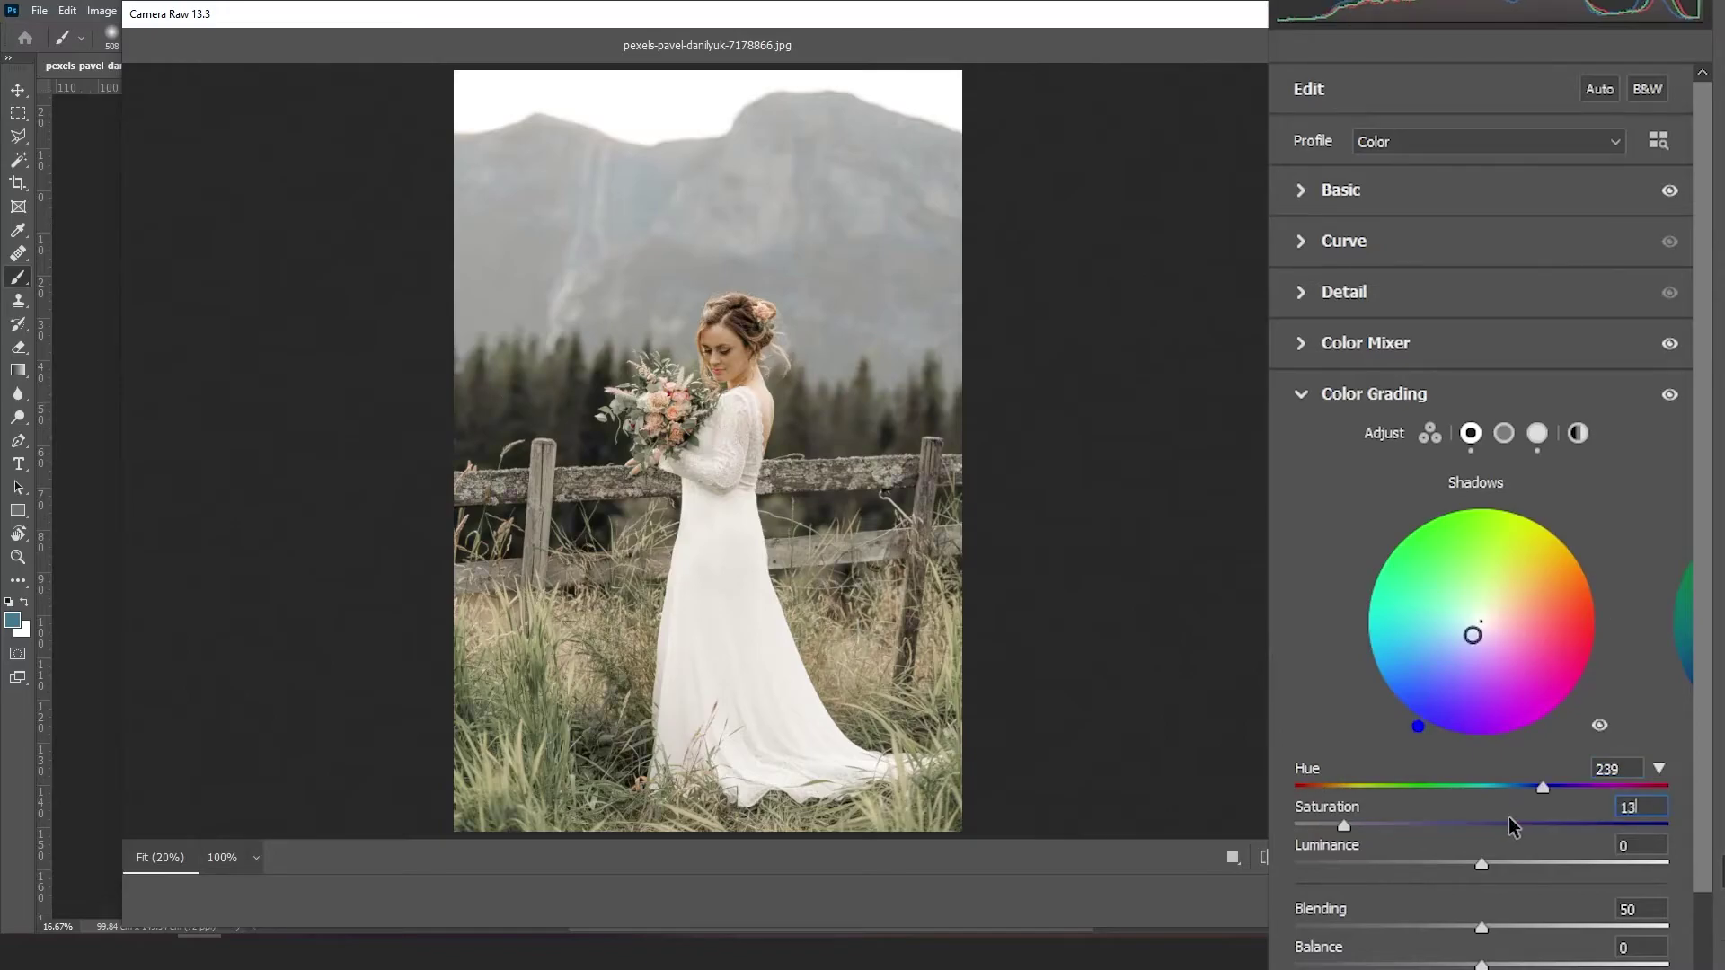
- Set Blending 100 and Balance +60, preview without grading, then collapse Color Grading
{"action": "scroll", "coordinate": [1545, 891], "scroll_direction": "down", "scroll_amount": 1}
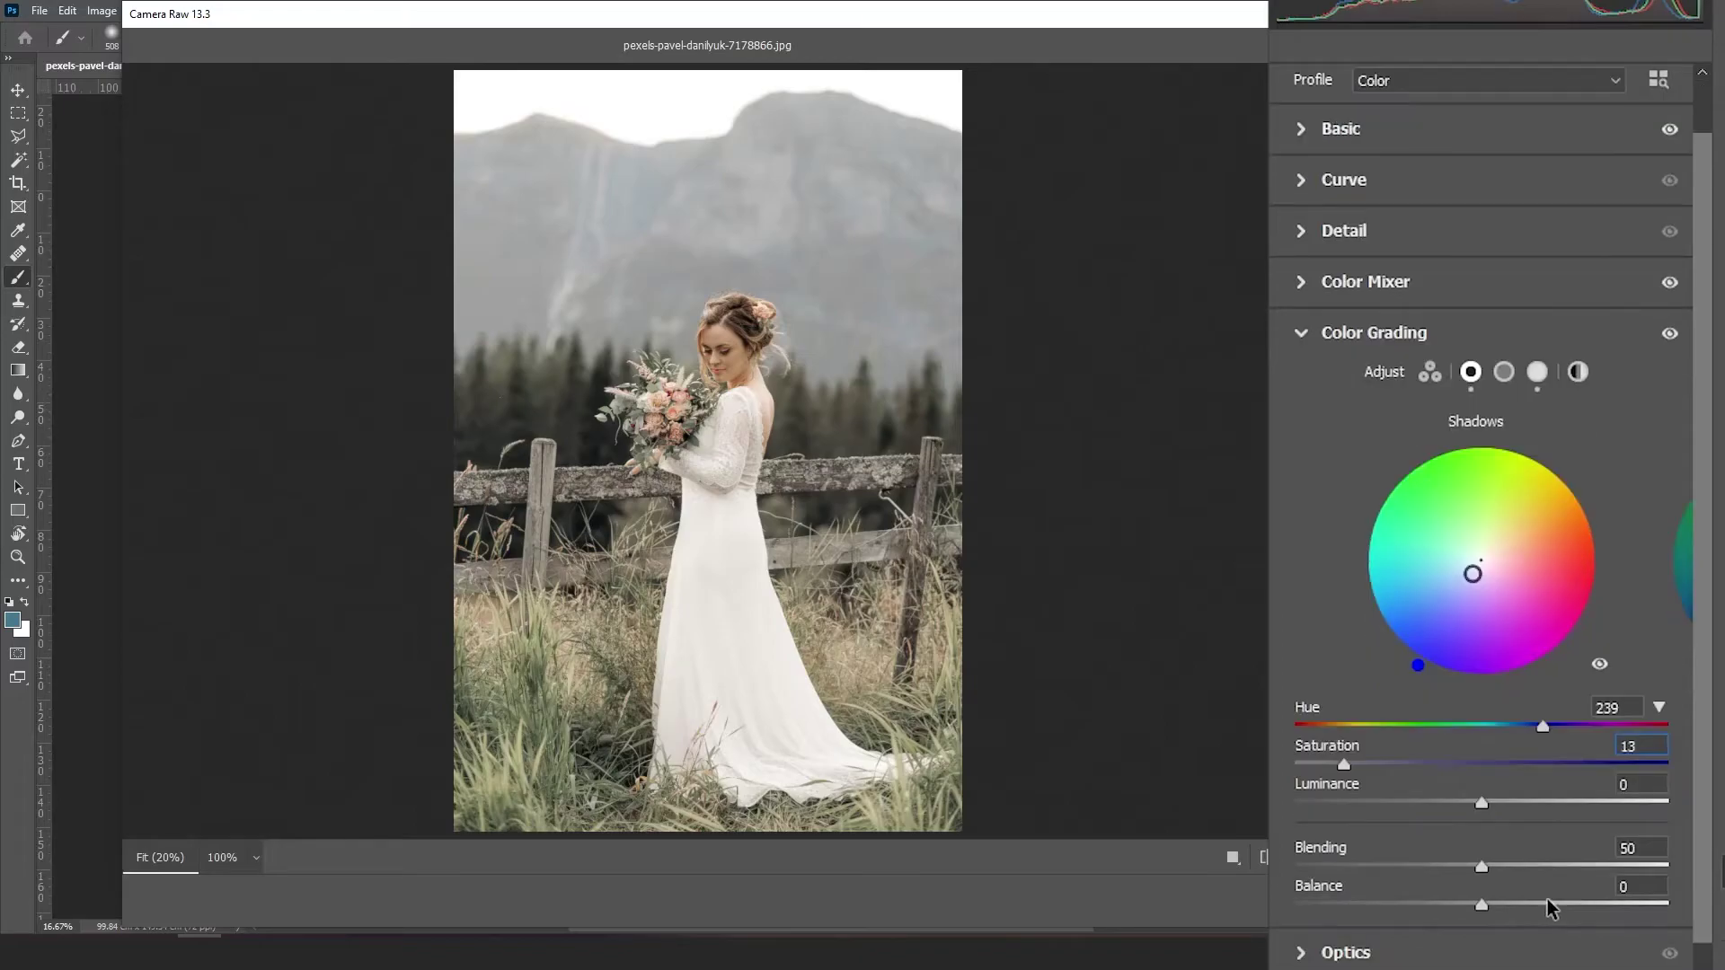
{"action": "left_click", "coordinate": [1626, 855]}
{"action": "type", "text": "100"}
{"action": "left_click", "coordinate": [1628, 887]}
{"action": "type", "text": "60"}
{"action": "left_click", "coordinate": [1670, 333]}
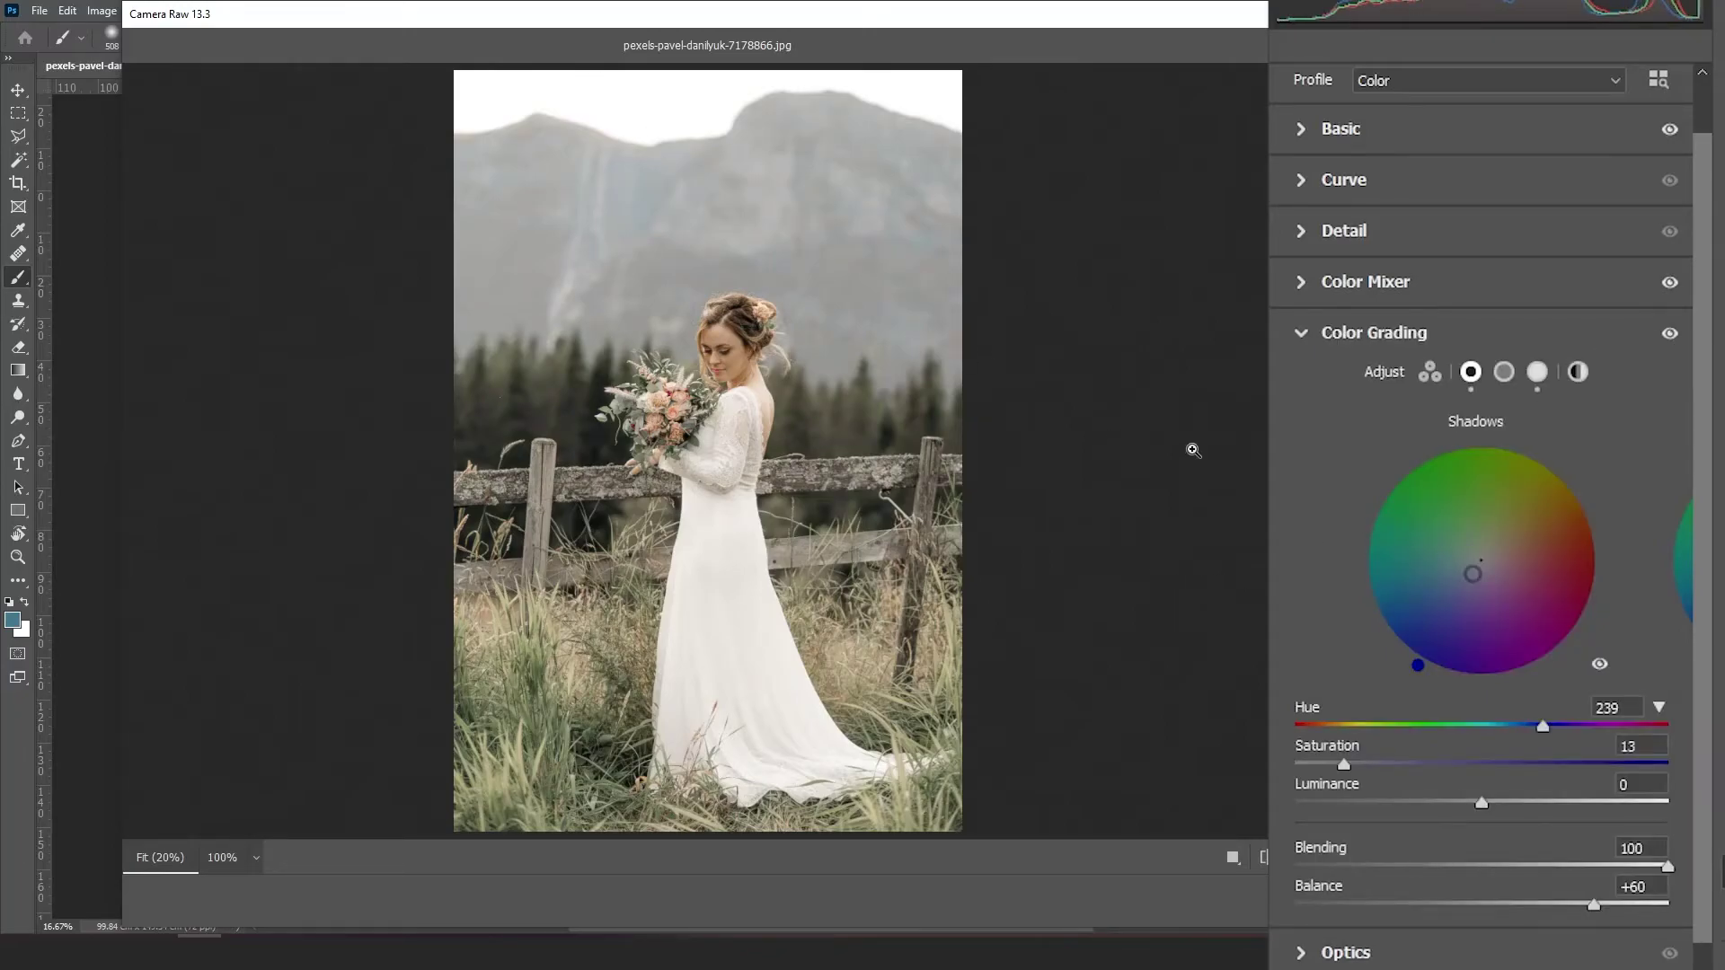
{"action": "left_click", "coordinate": [1313, 333]}
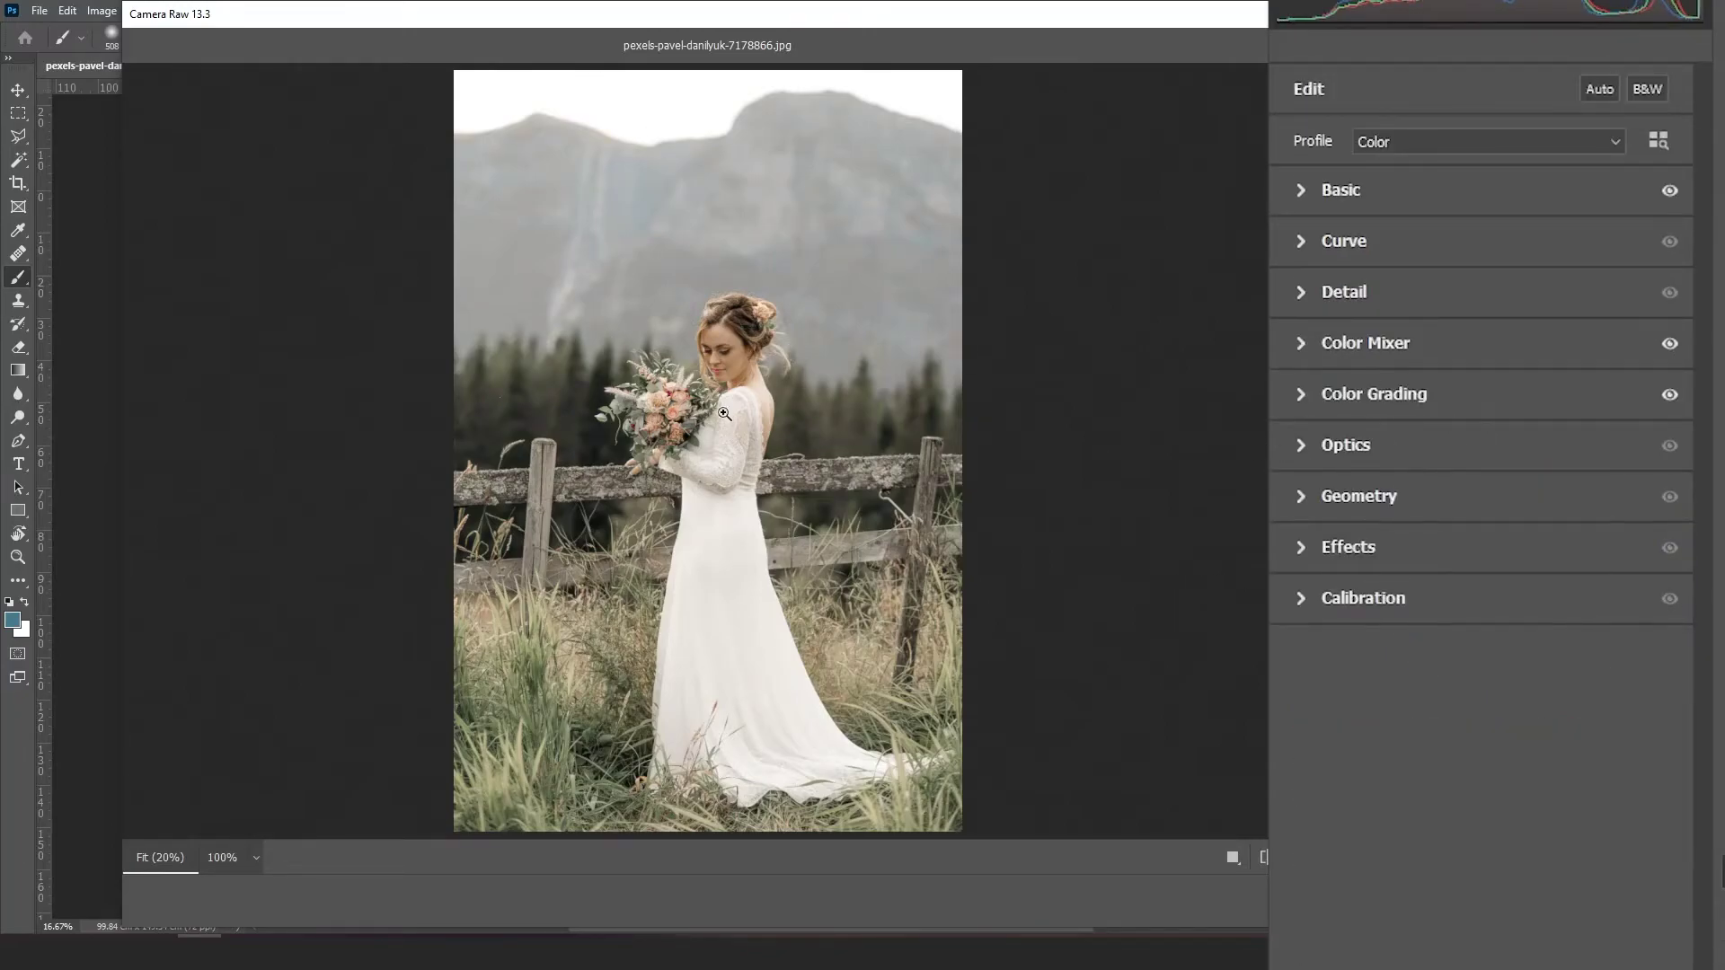
- Compare before/after, save the grading as a settings preset, and apply the Camera Raw filter
{"action": "key", "text": "backslash"}
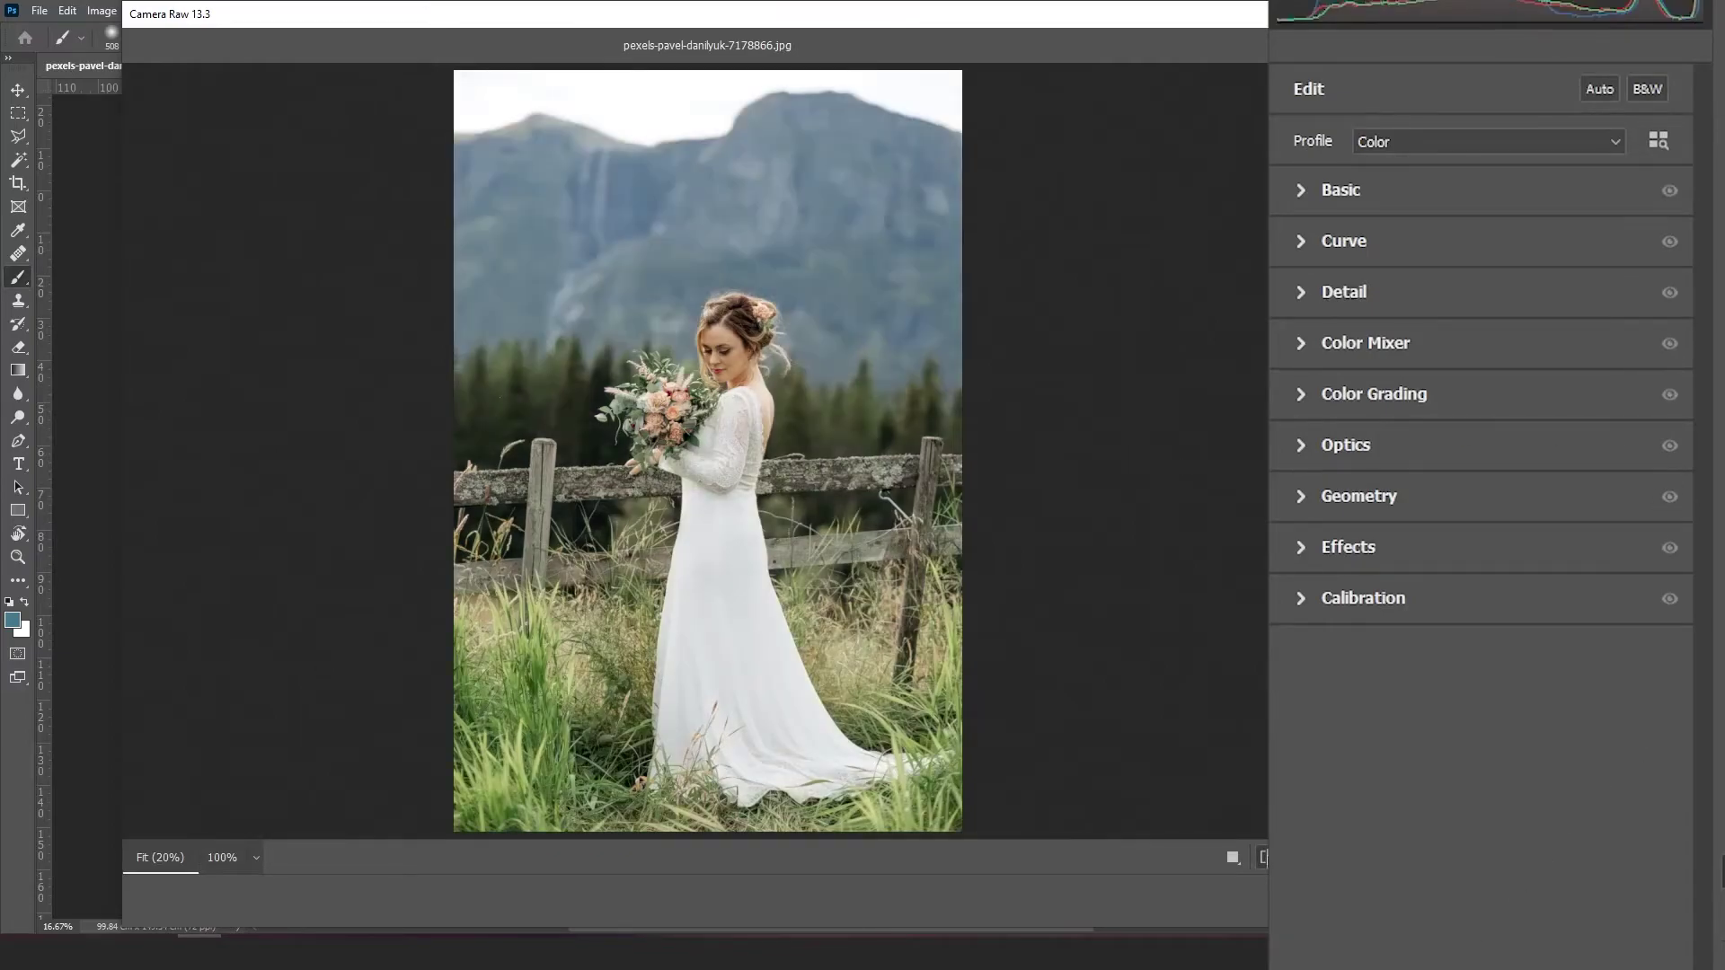
{"action": "key", "text": "backslash"}
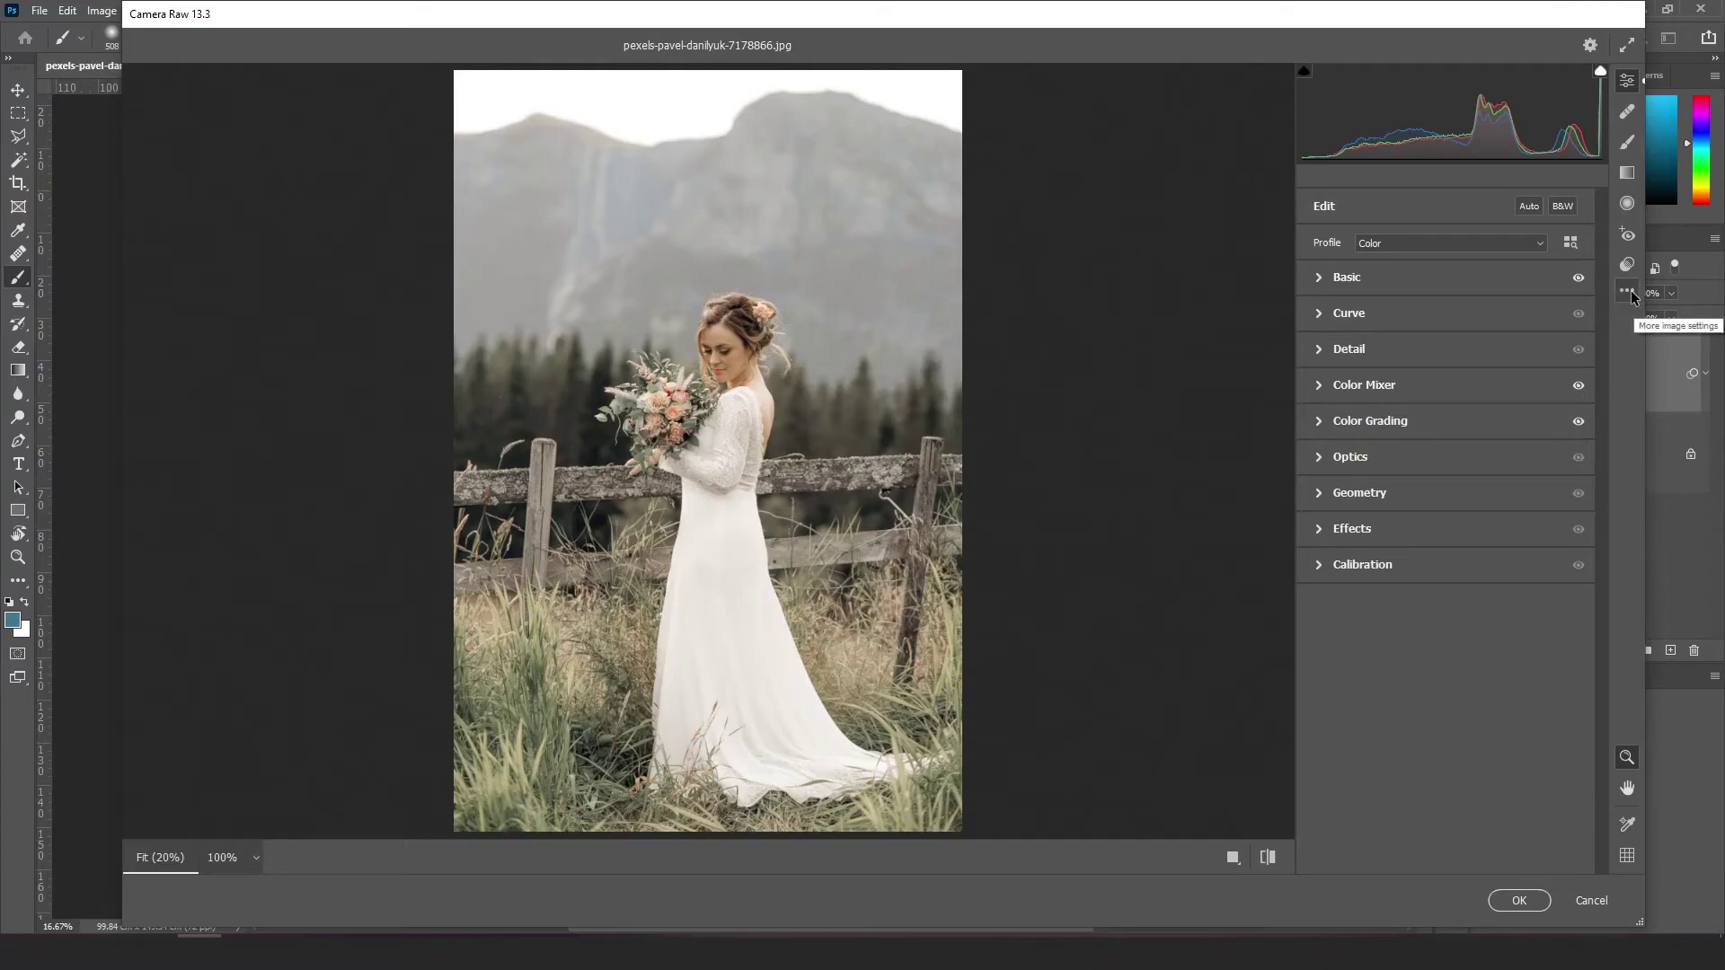
{"action": "left_click", "coordinate": [1627, 290]}
{"action": "left_click", "coordinate": [1525, 525]}
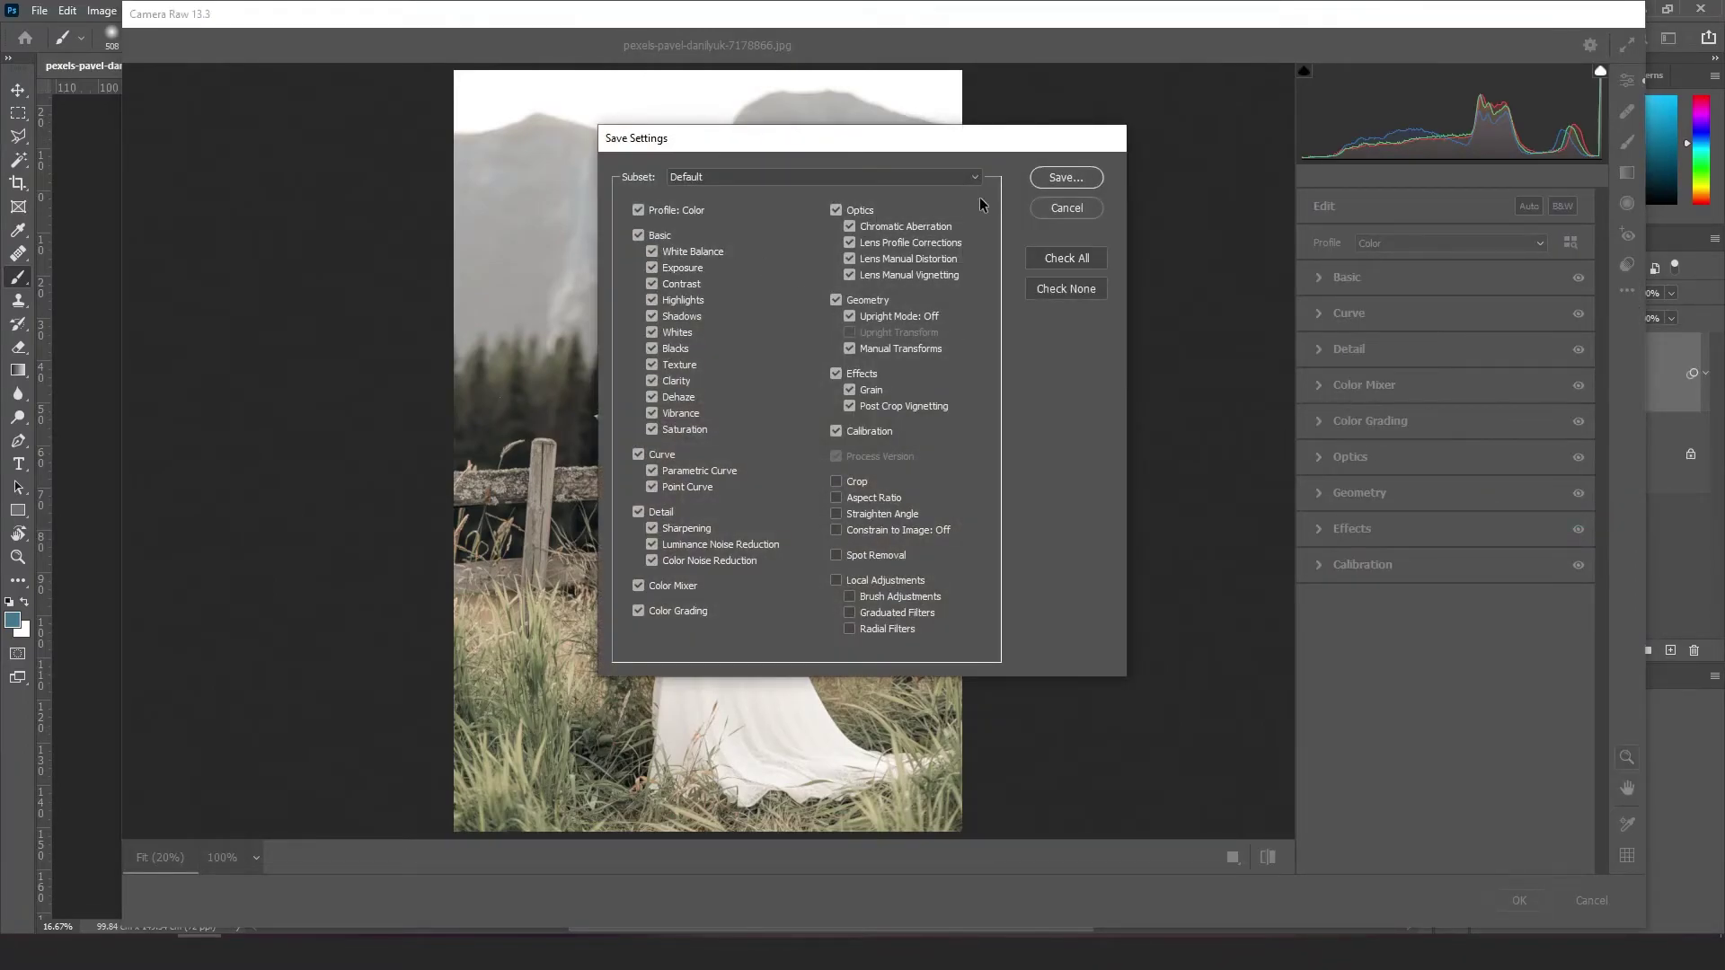
{"action": "left_click", "coordinate": [1084, 209]}
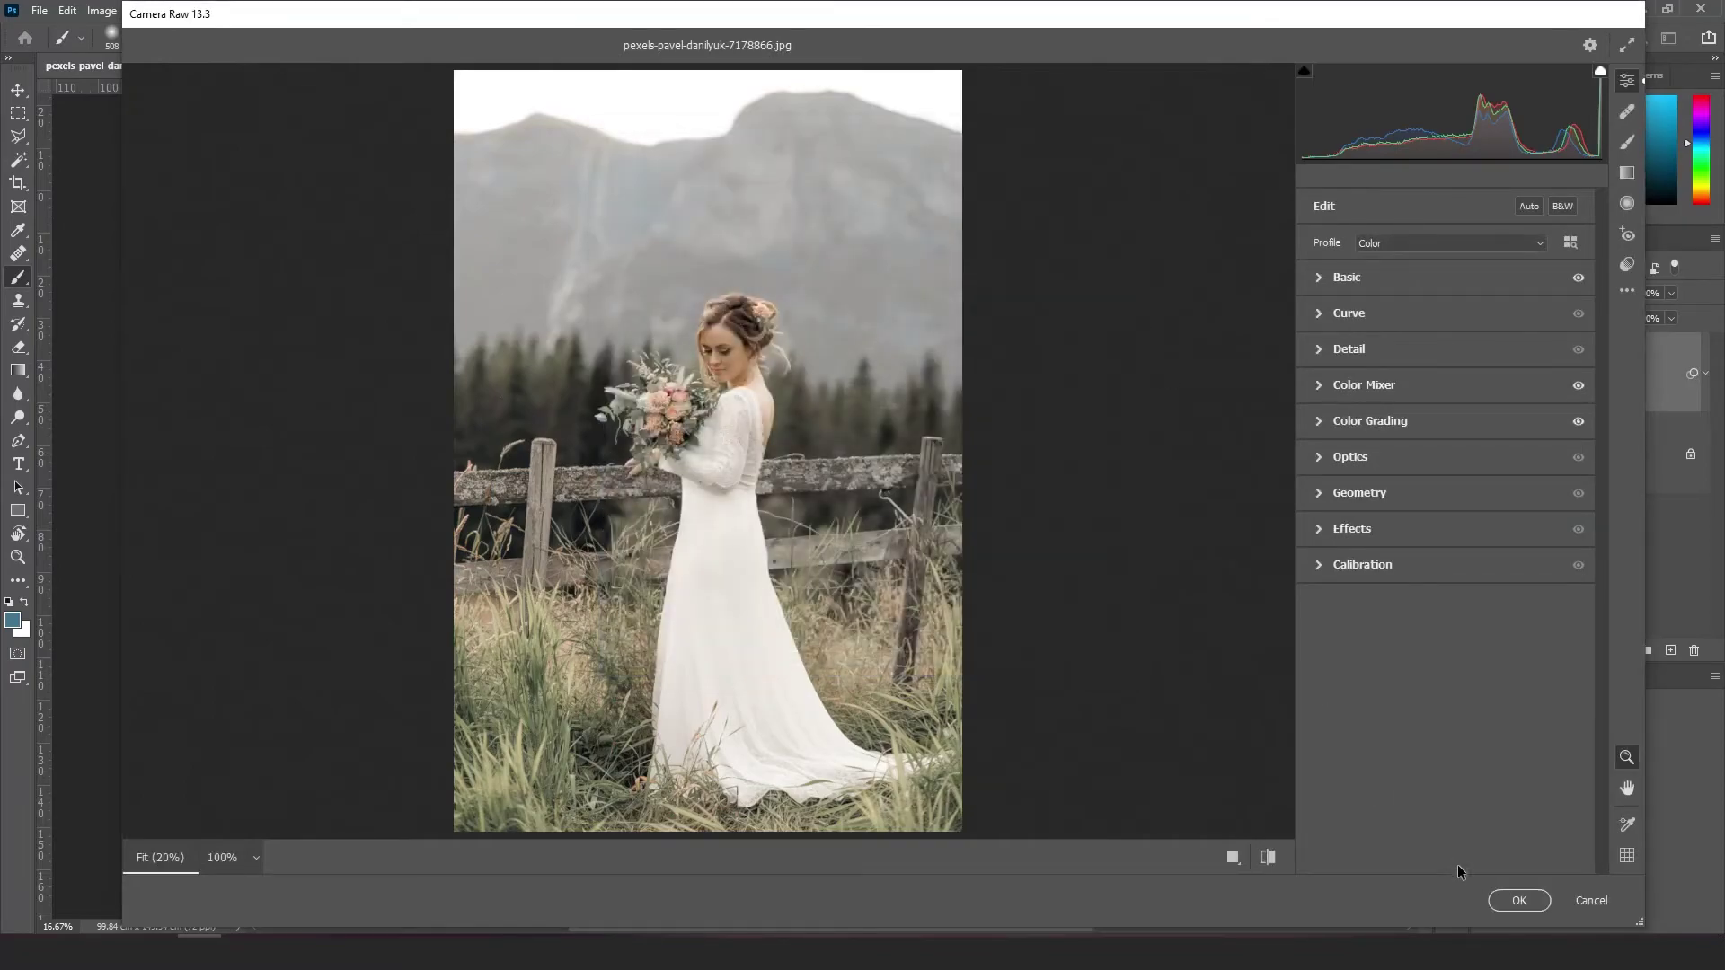
{"action": "left_click", "coordinate": [1518, 900]}
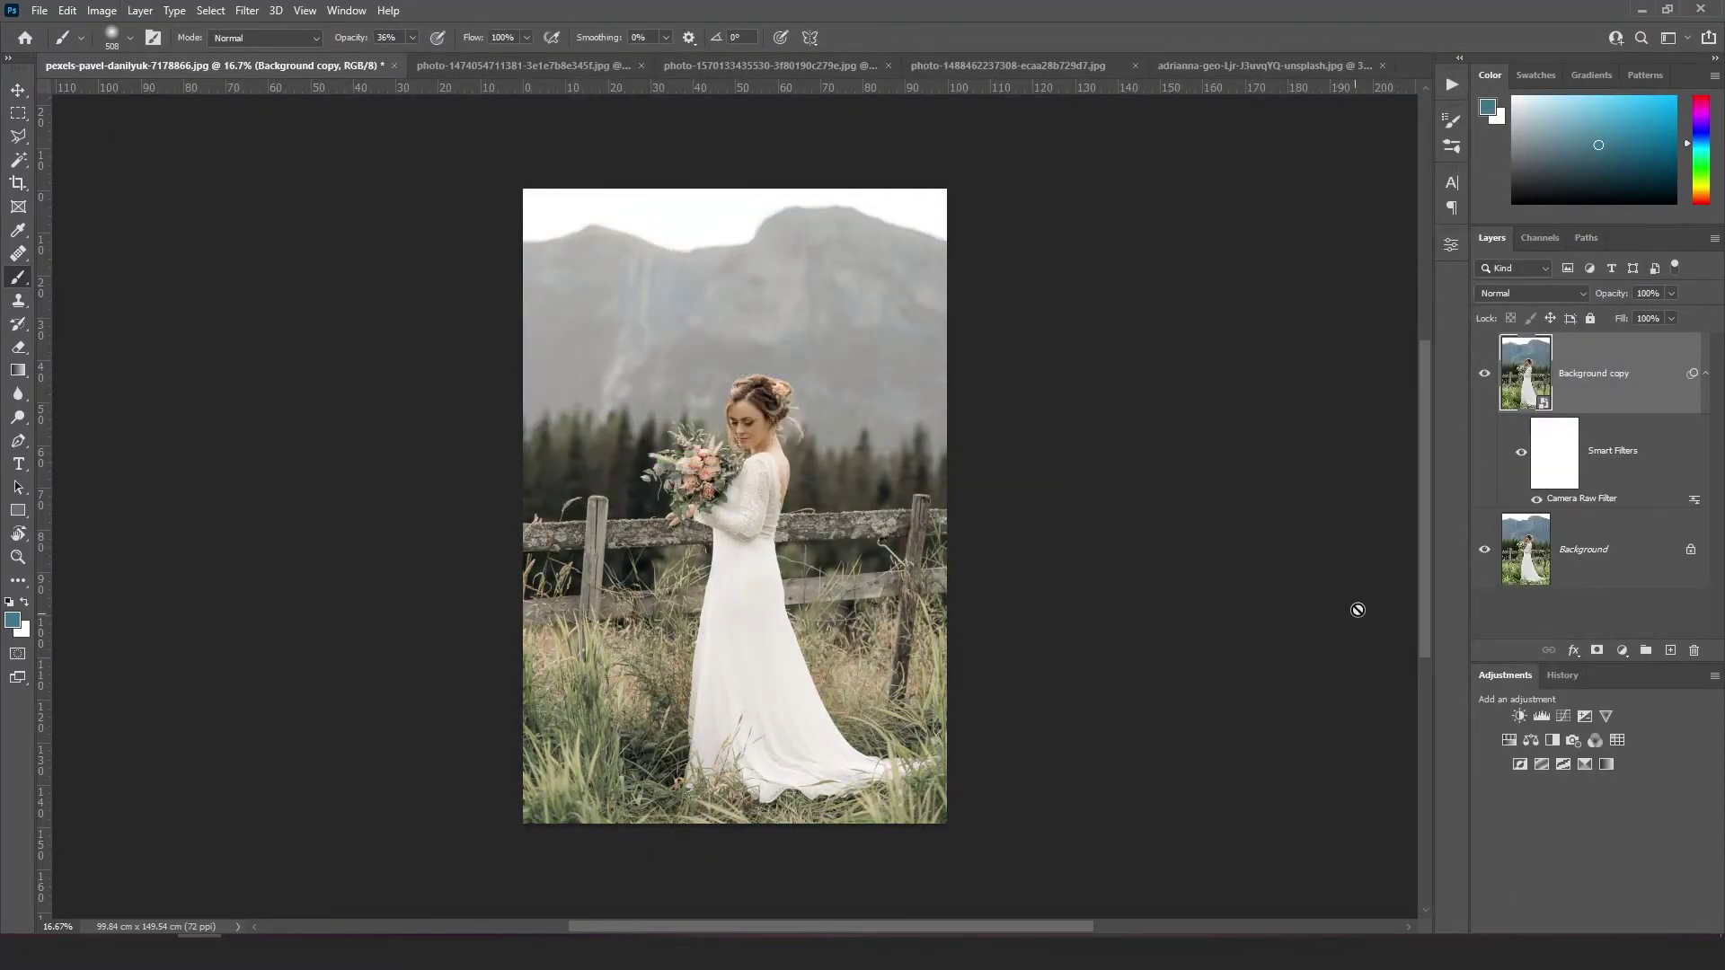
{"action": "left_click", "coordinate": [728, 65]}
{"action": "left_click", "coordinate": [1484, 375]}
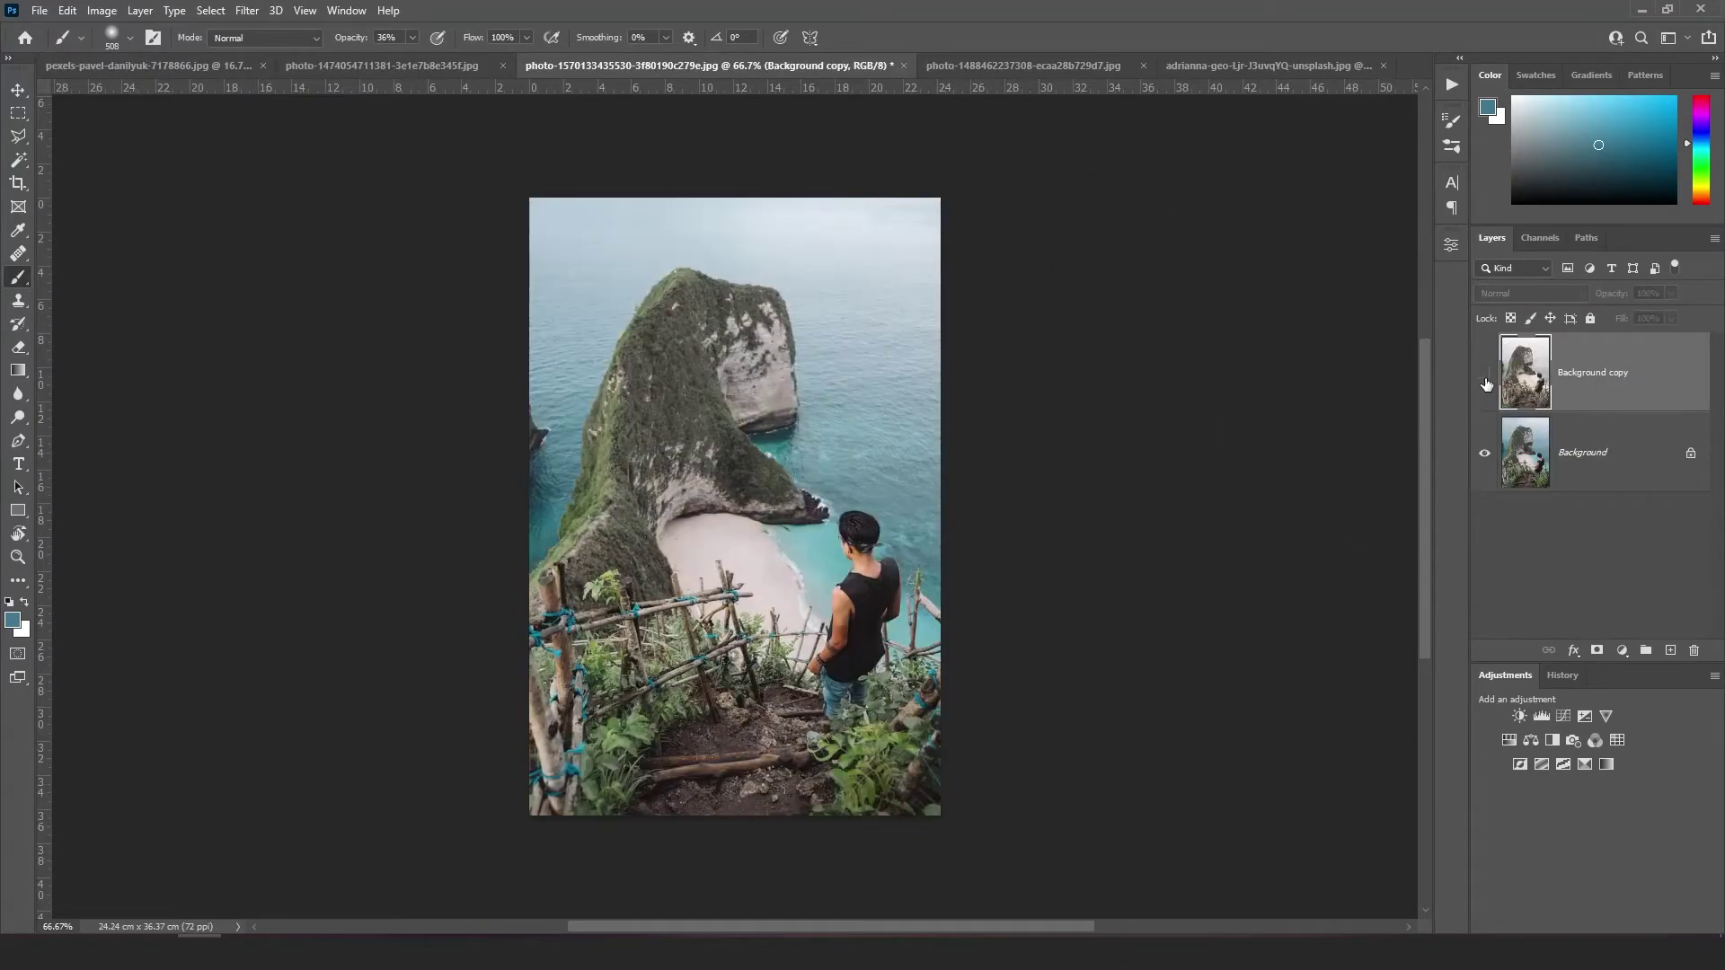
{"action": "left_click", "coordinate": [1485, 377]}
{"action": "left_click", "coordinate": [1484, 379]}
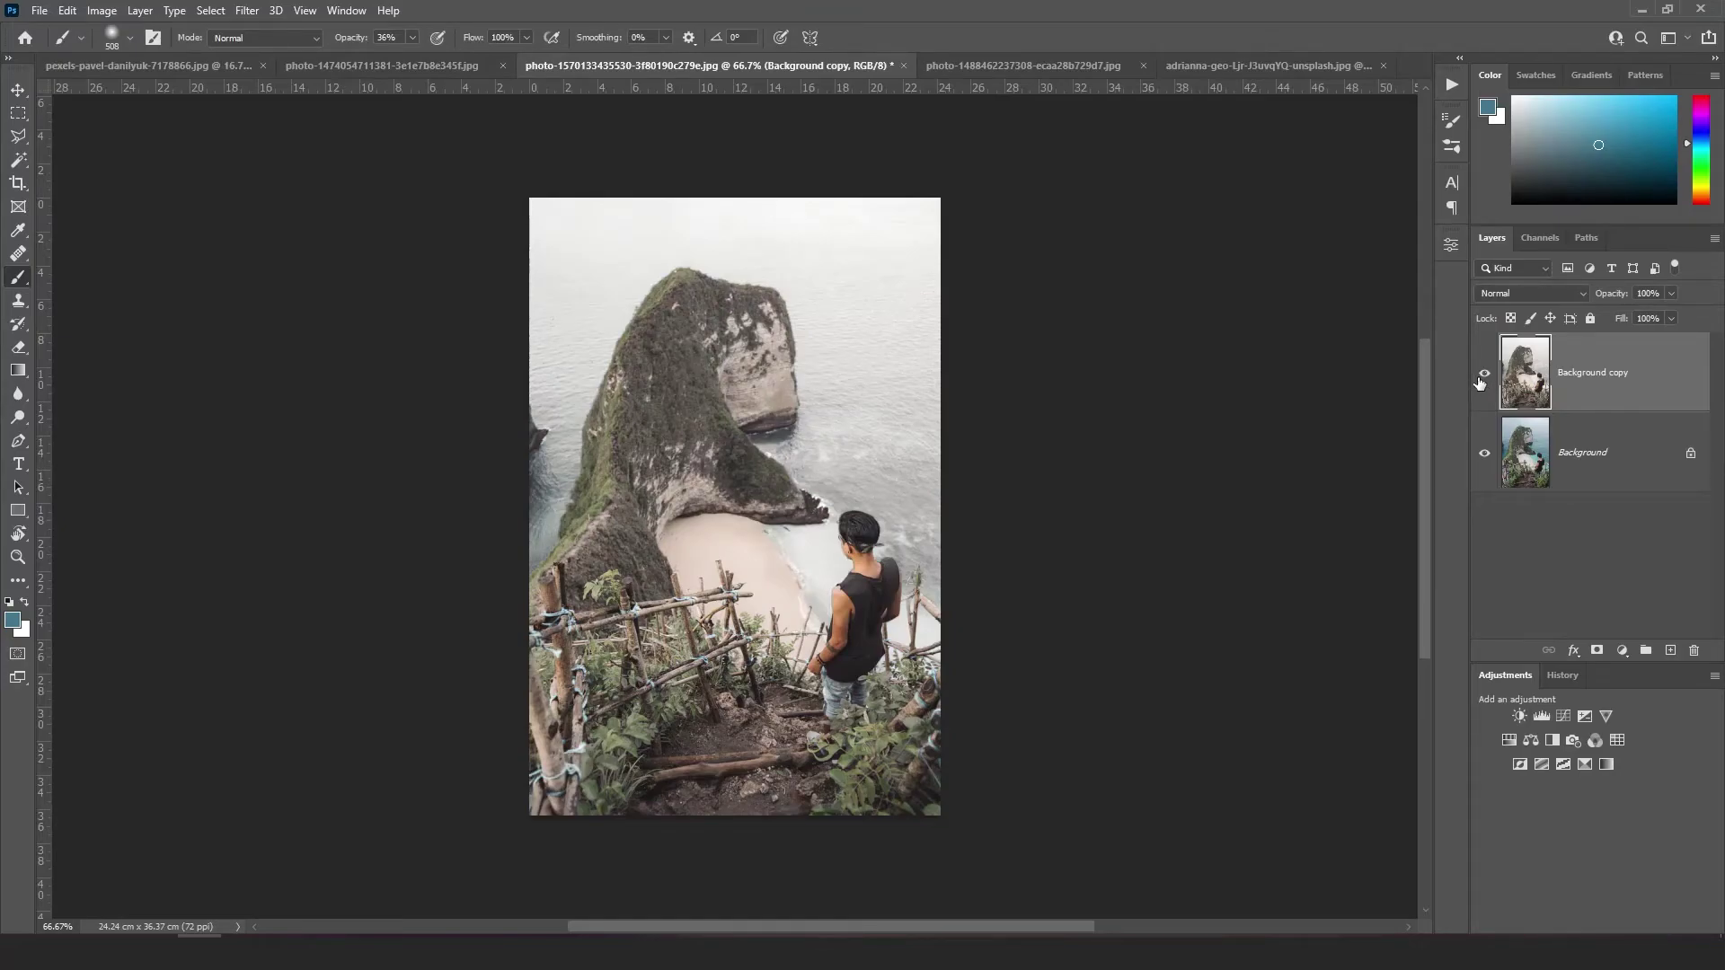
{"action": "left_click", "coordinate": [1485, 377]}
{"action": "left_click", "coordinate": [377, 66]}
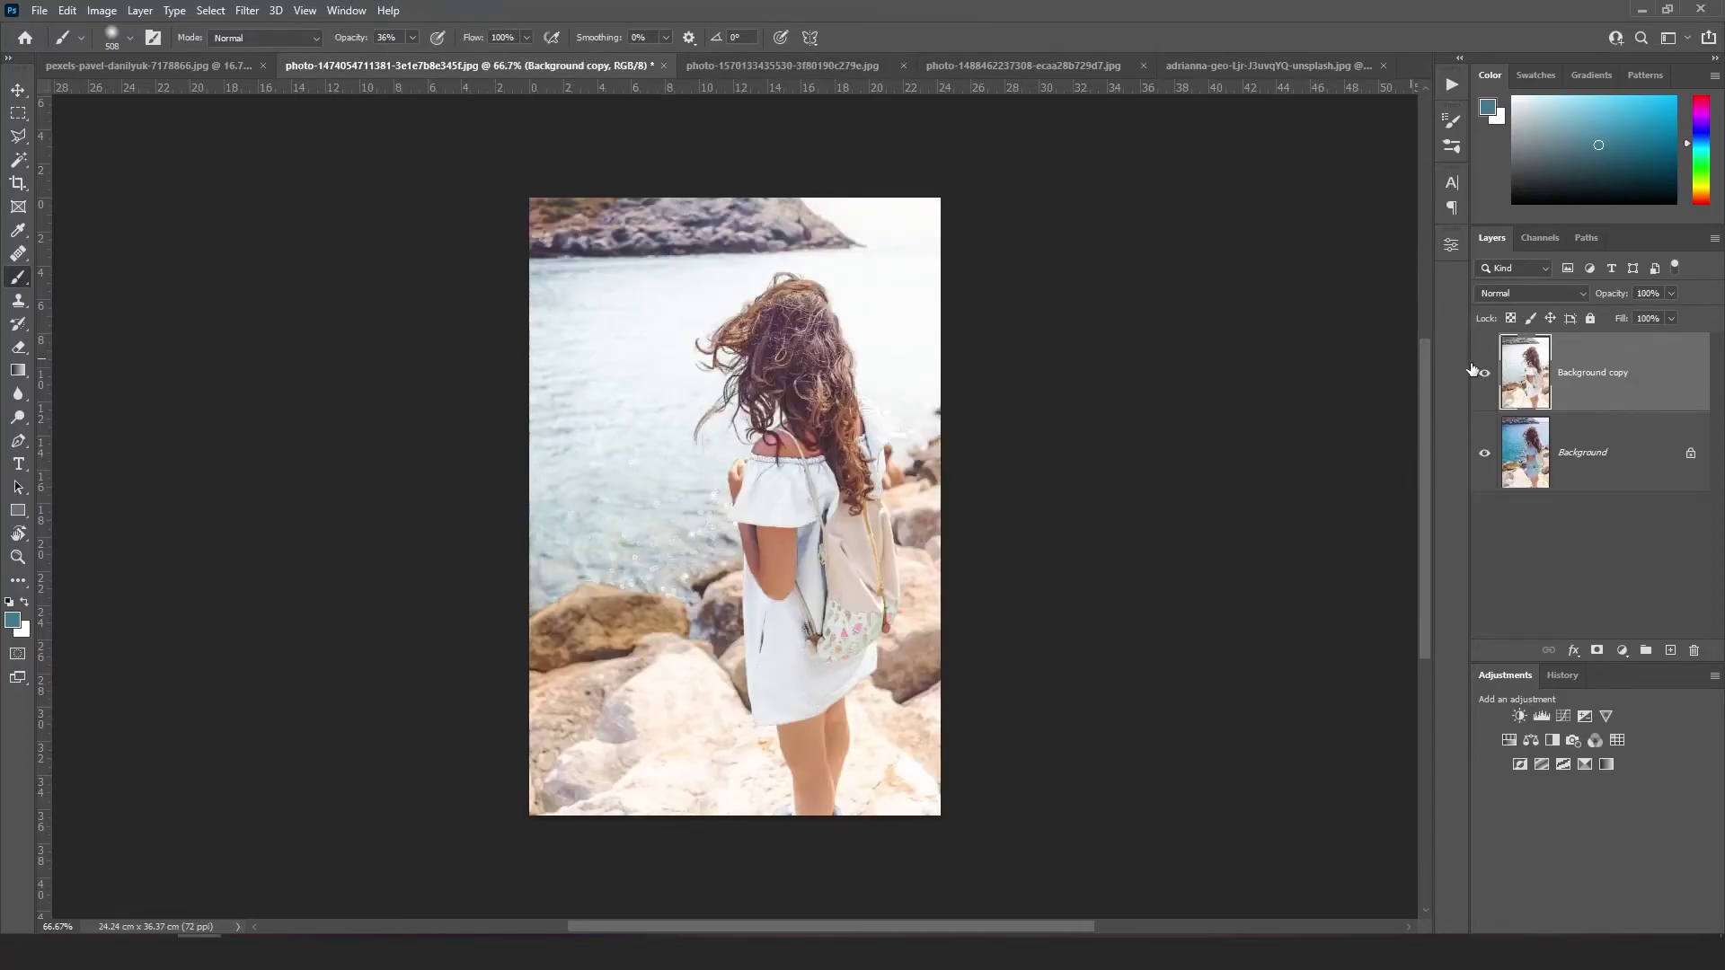
{"action": "left_click", "coordinate": [1055, 69]}
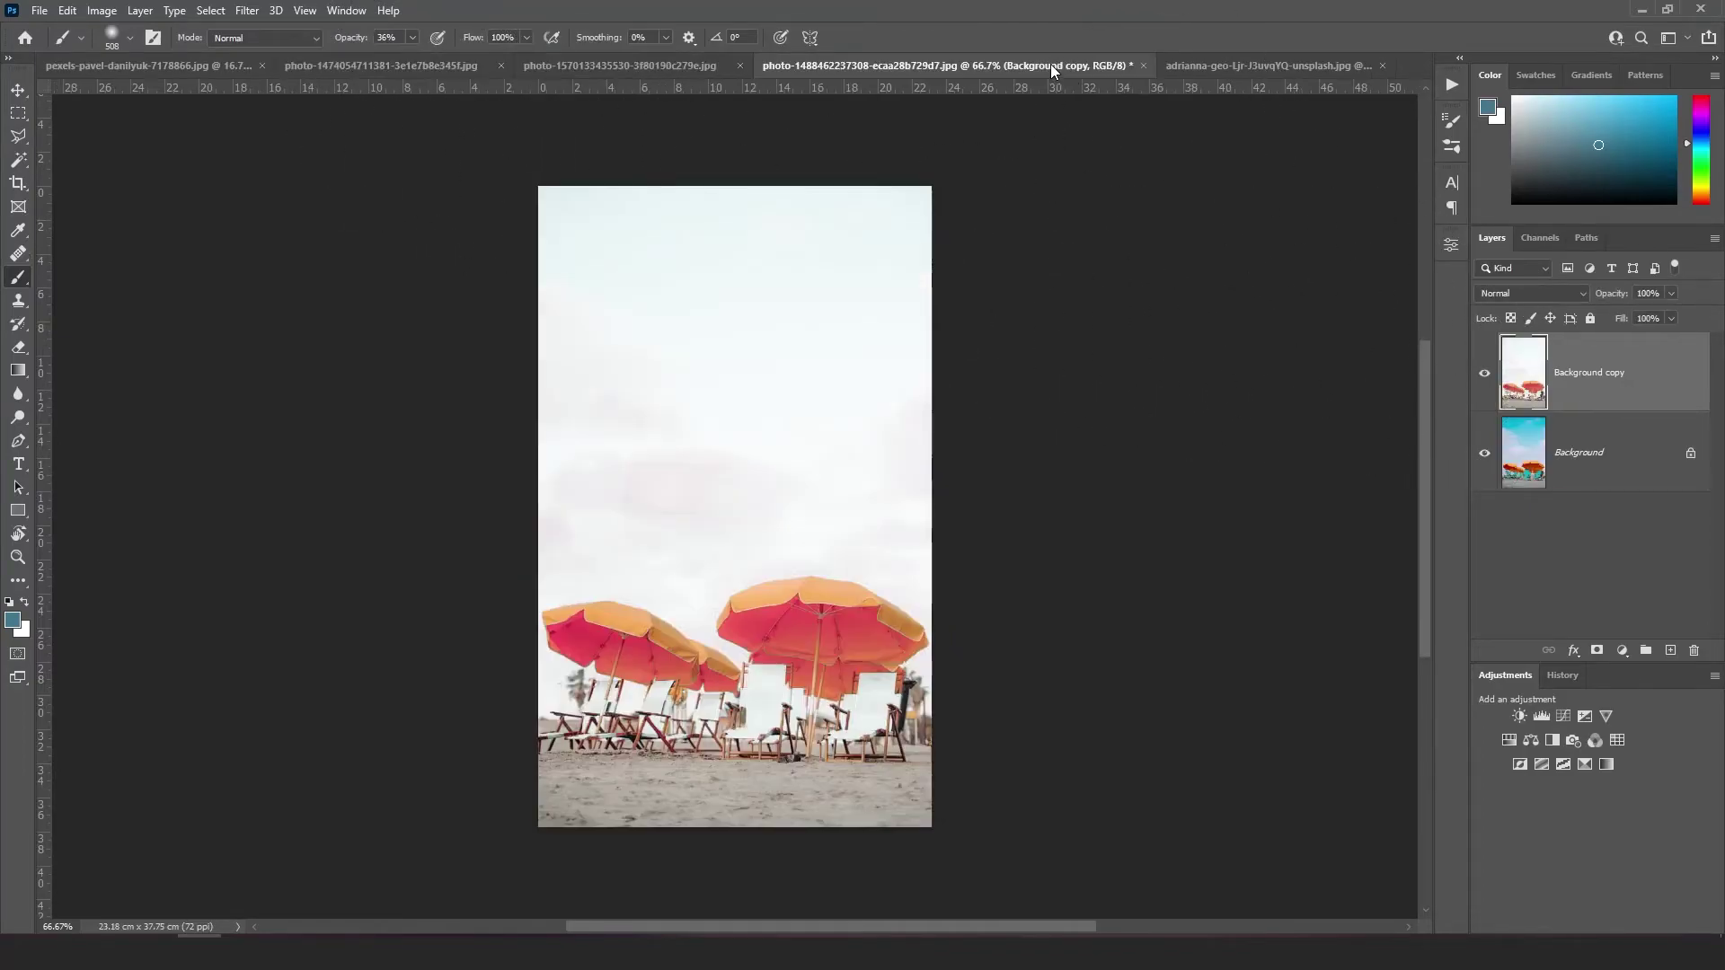
{"action": "left_click", "coordinate": [1485, 373]}
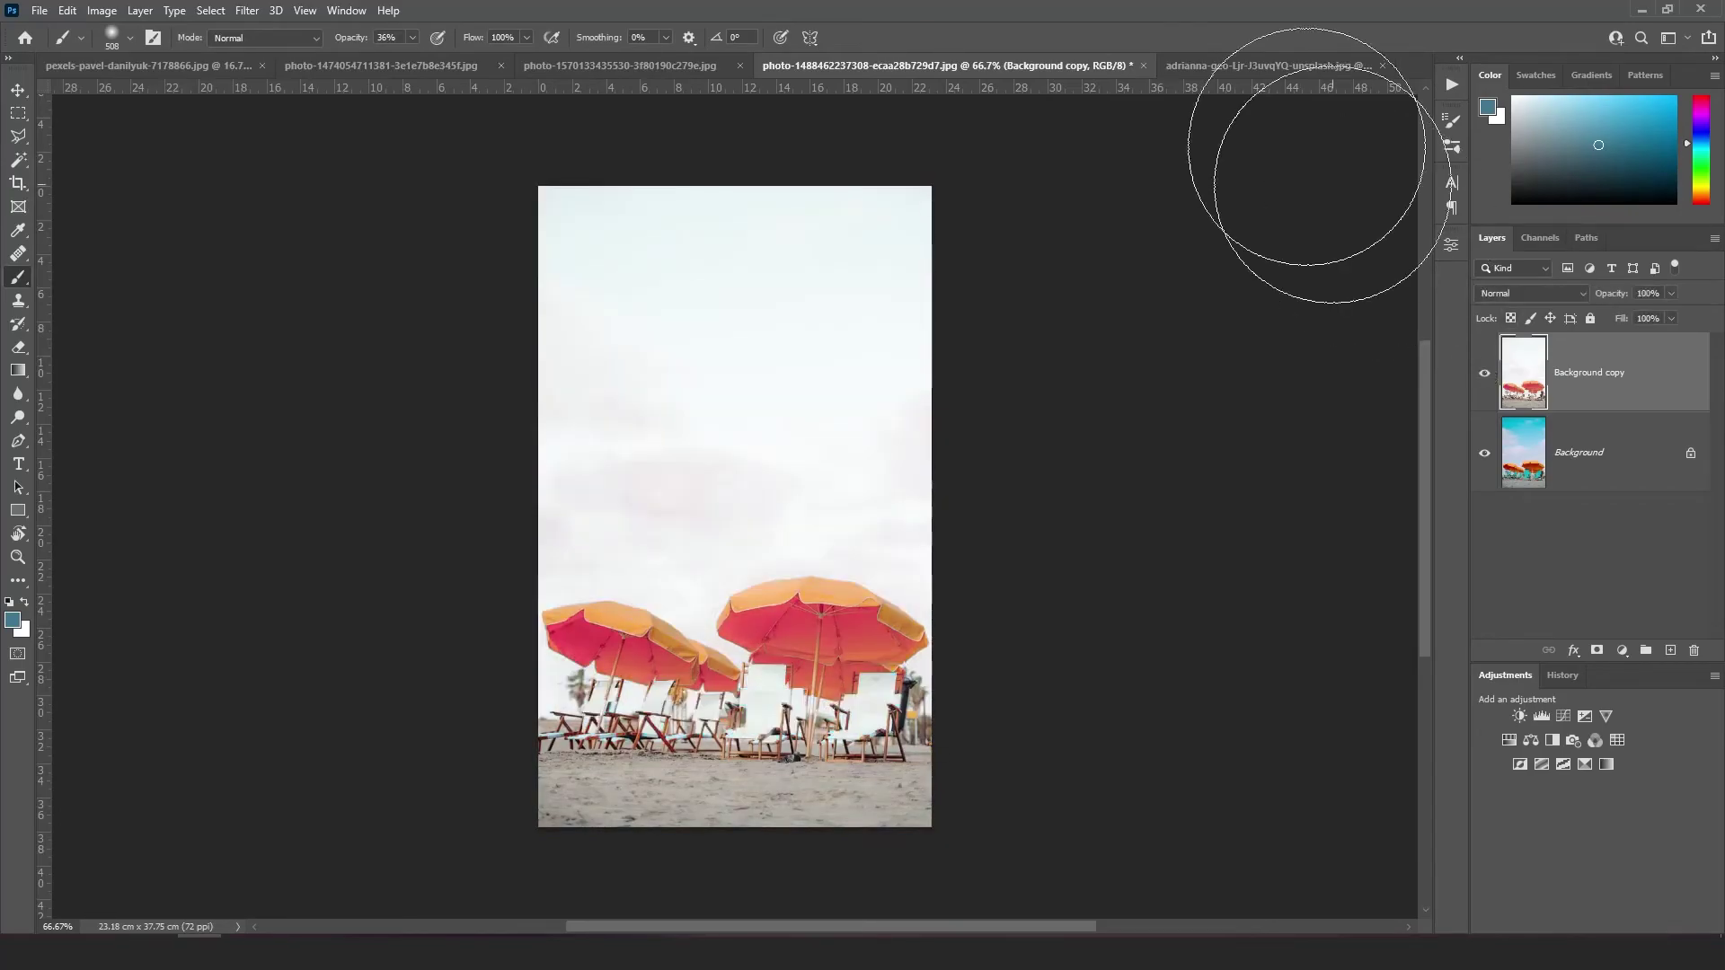
{"action": "left_click", "coordinate": [1267, 66]}
{"action": "left_click", "coordinate": [1484, 366]}
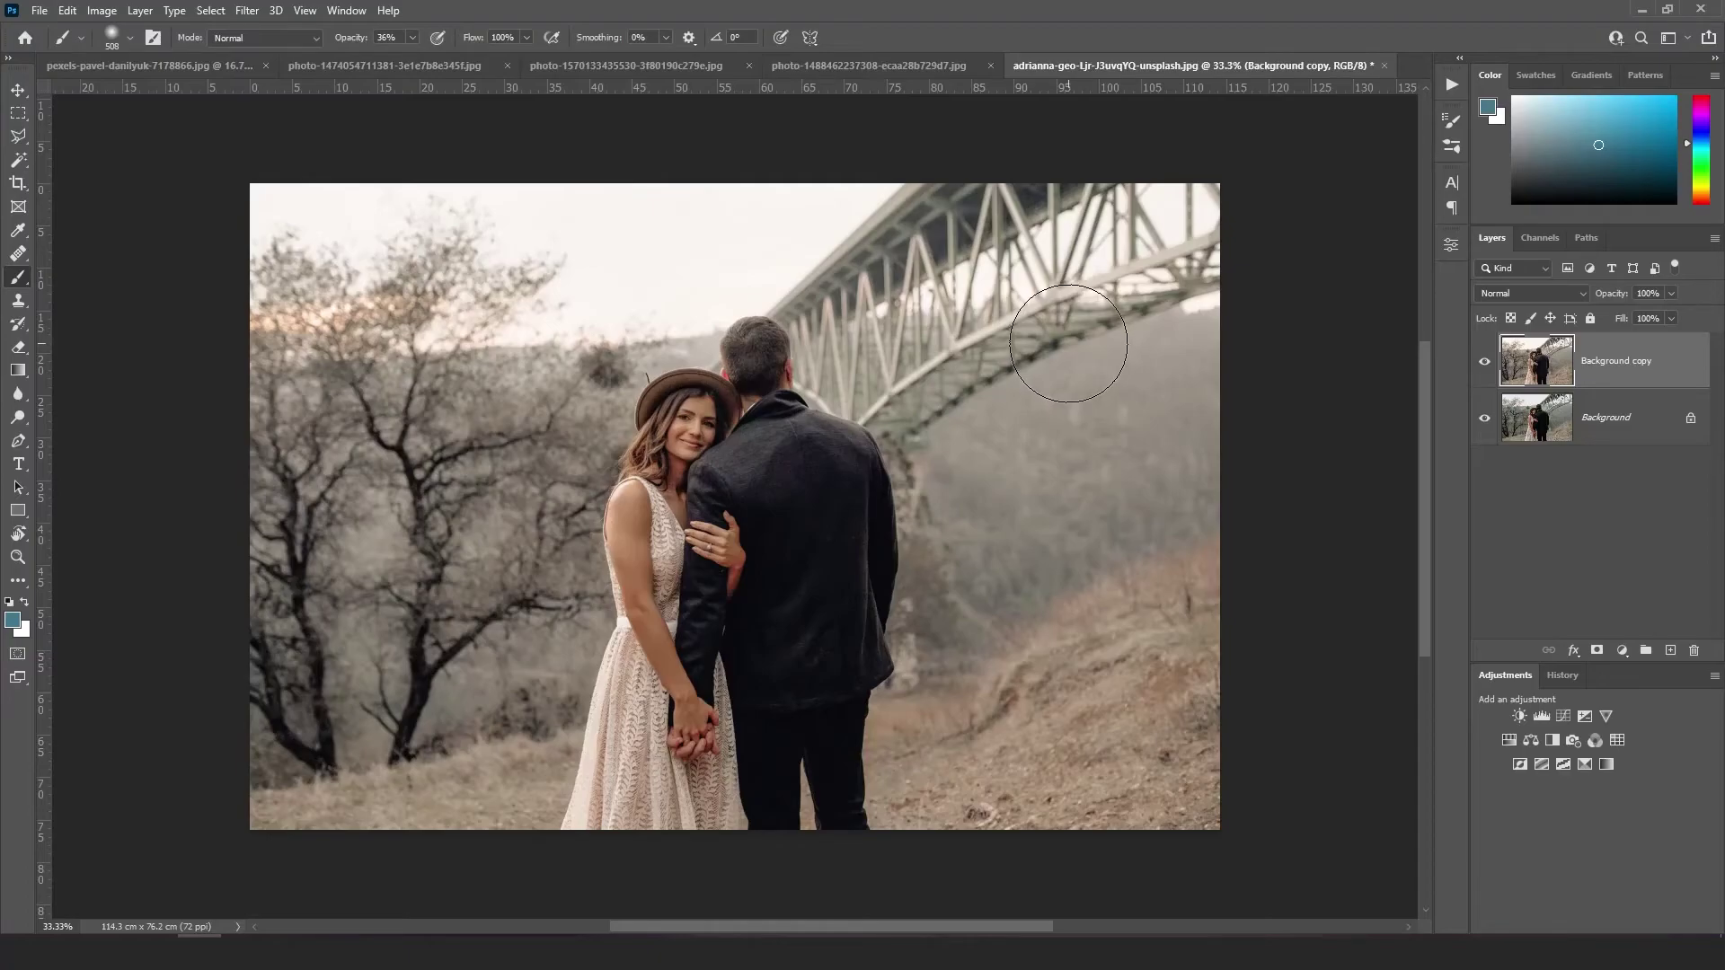
{"action": "left_click", "coordinate": [188, 66]}
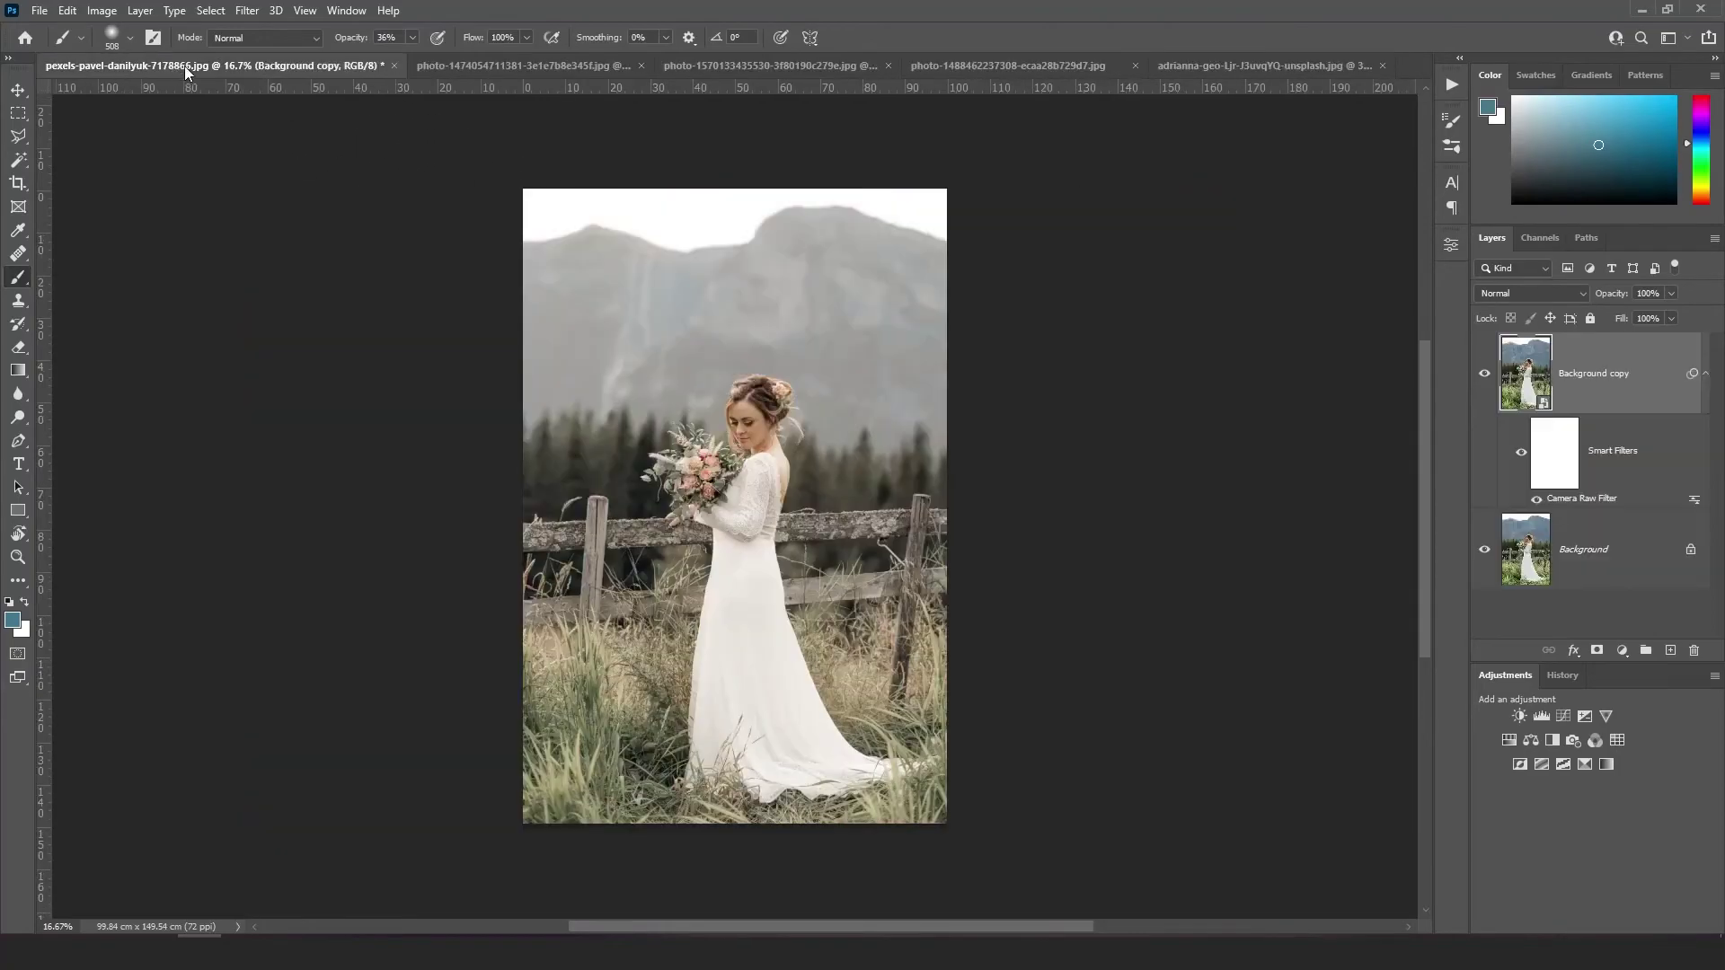
{"action": "left_click", "coordinate": [1484, 374]}
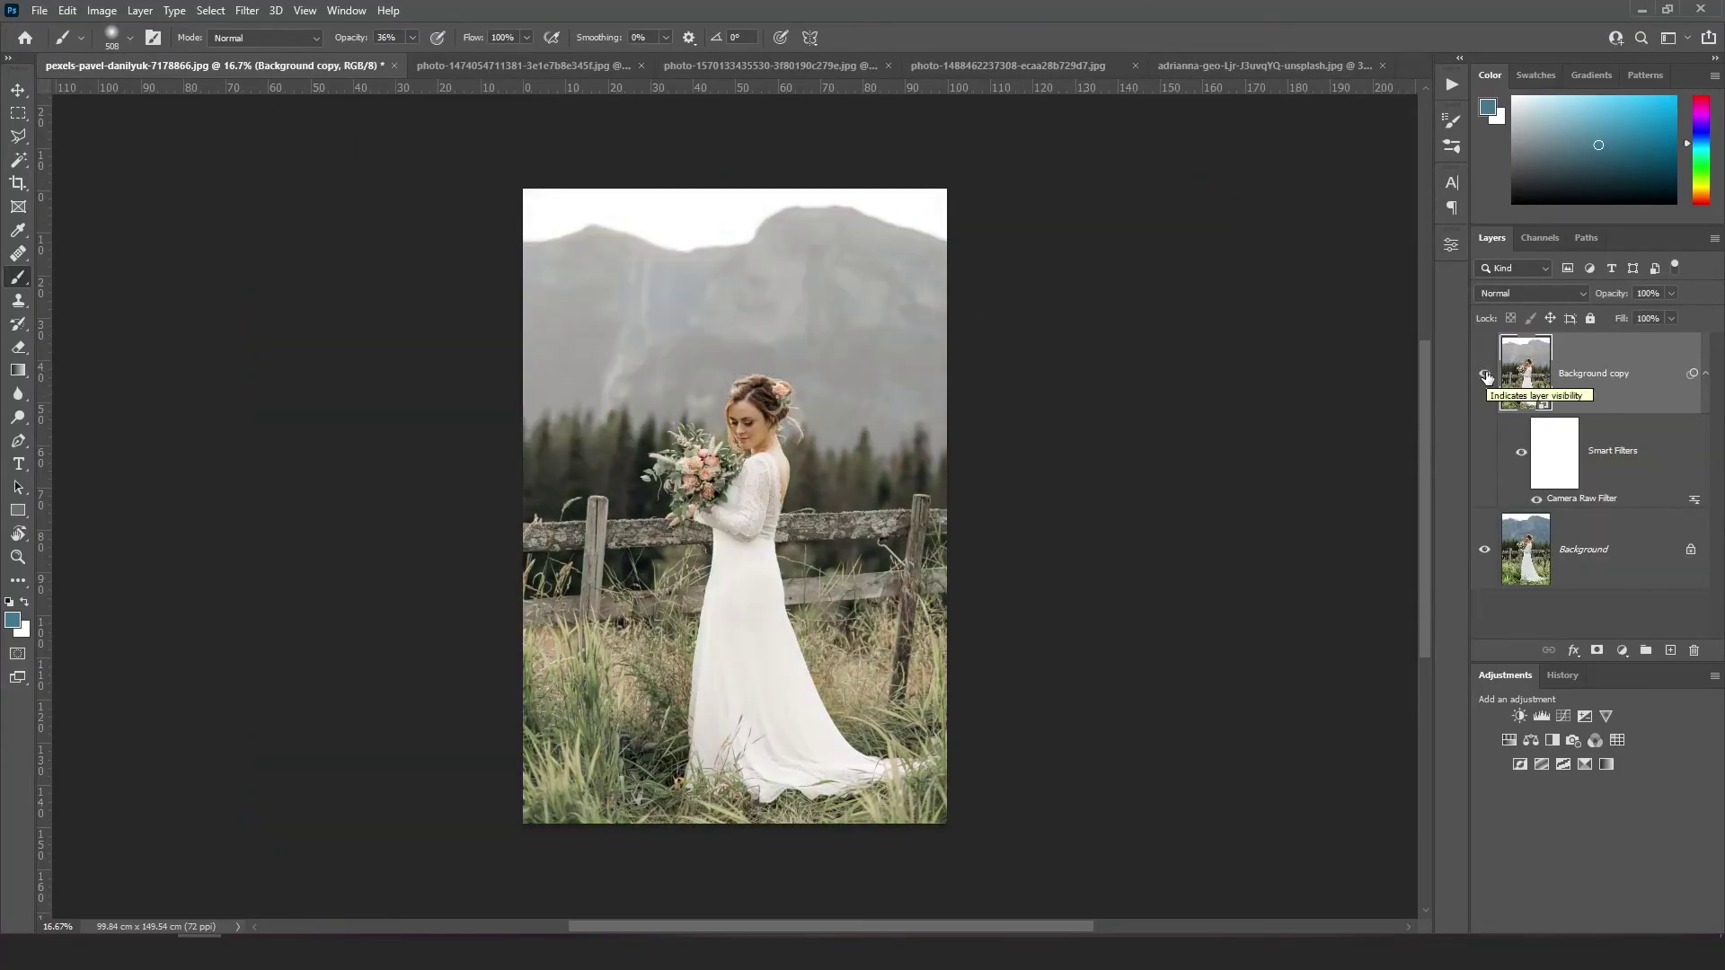
{"action": "left_click", "coordinate": [1485, 374]}
{"action": "left_click", "coordinate": [1484, 375]}
{"action": "left_click", "coordinate": [1484, 375]}
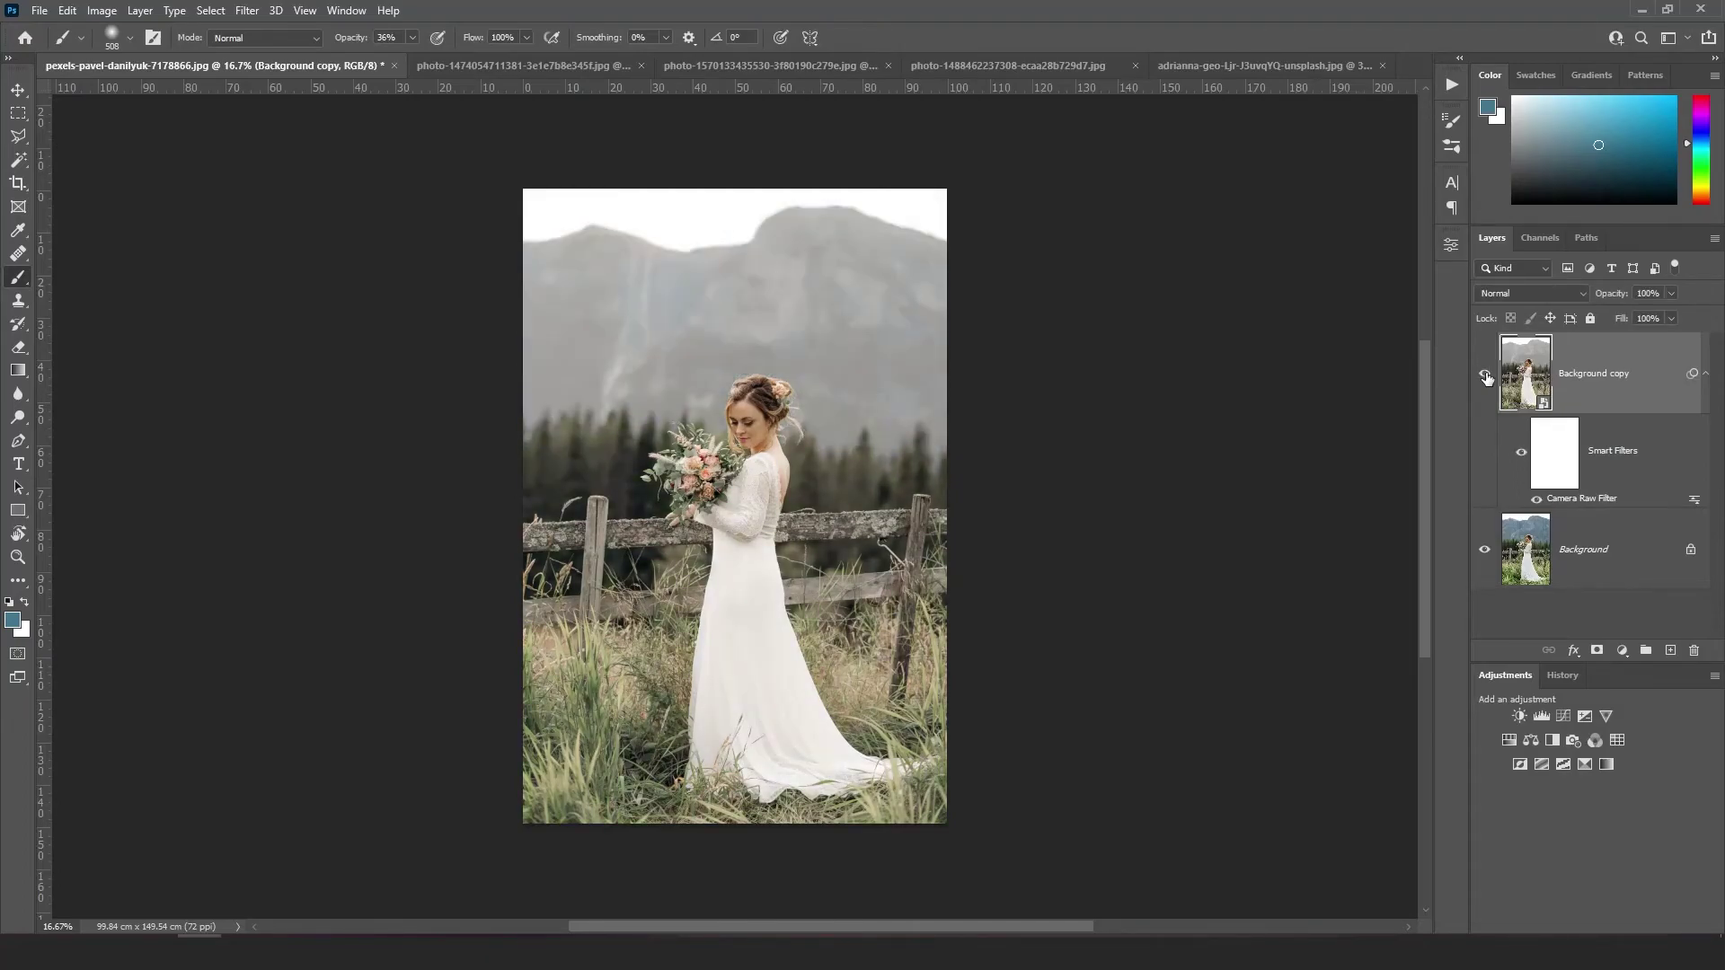